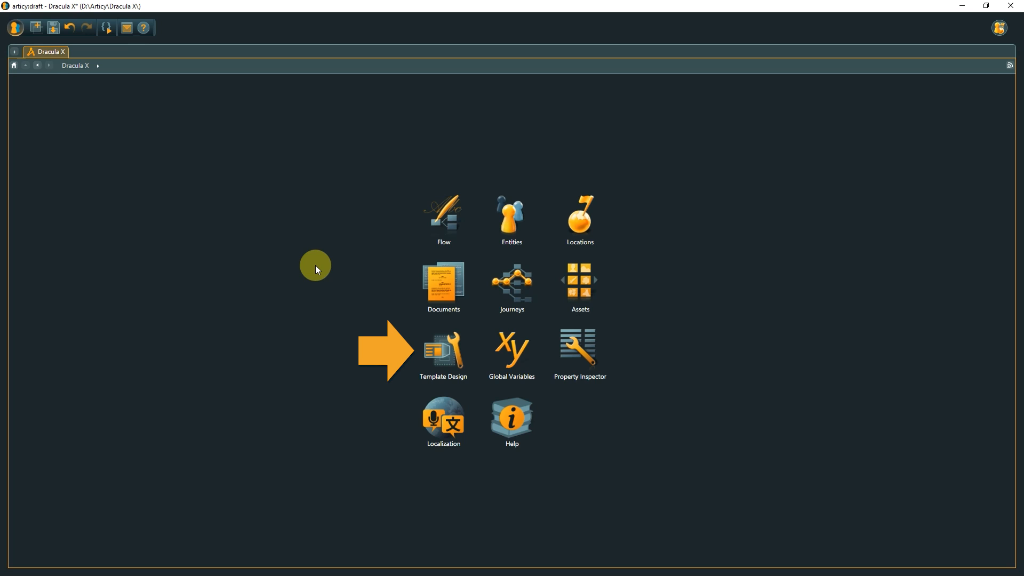
Create a new feature in the Features folder of Template Design and open it for editing.
{"action": "left_click", "coordinate": [446, 346]}
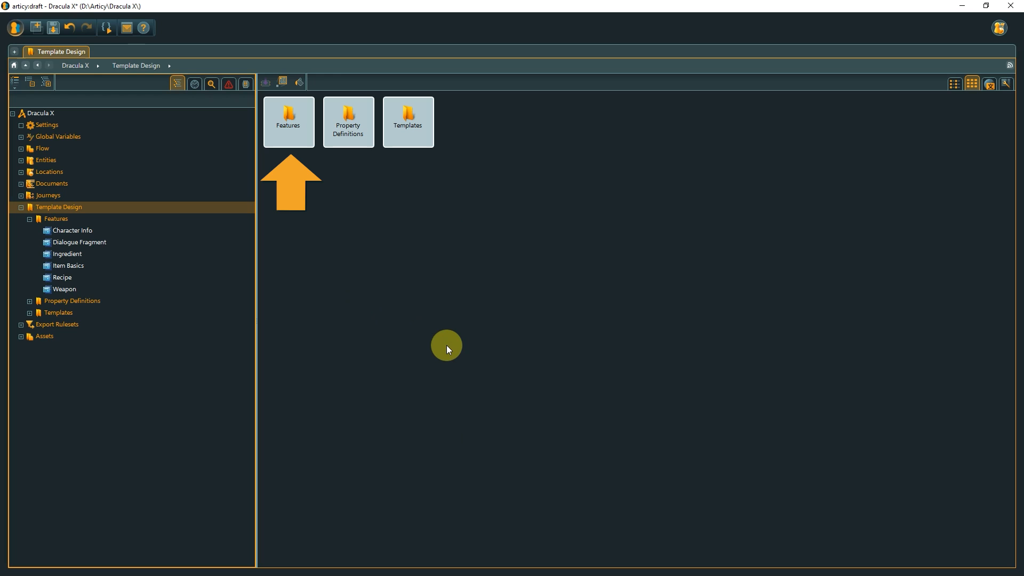
{"action": "double_click", "coordinate": [268, 130]}
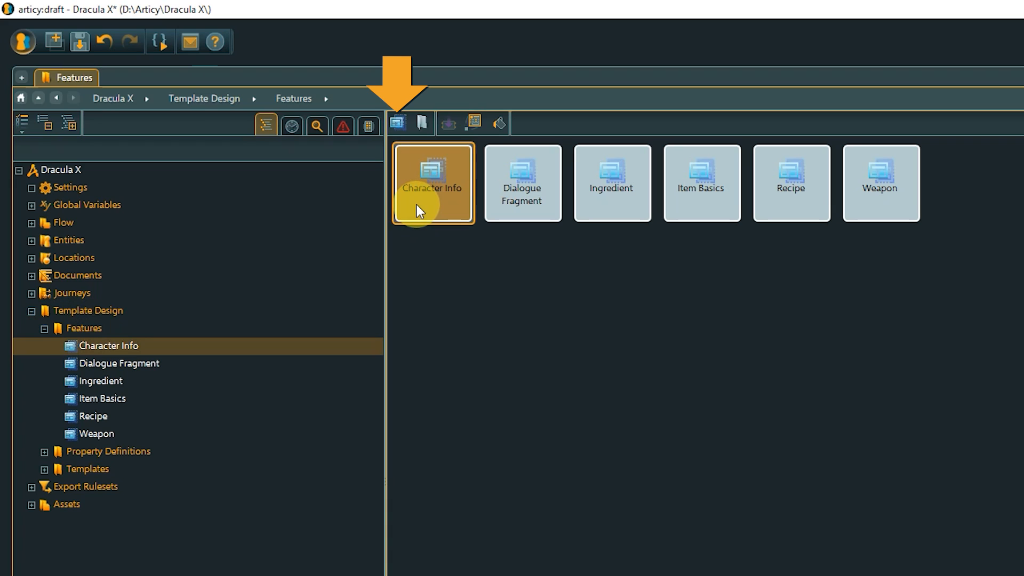
{"action": "left_click", "coordinate": [398, 124]}
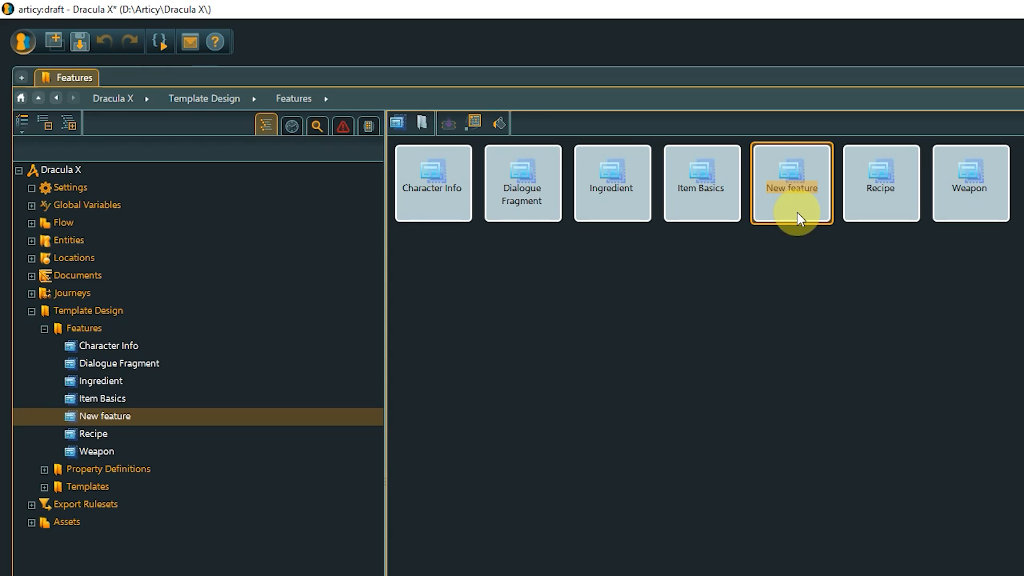
{"action": "double_click", "coordinate": [804, 171]}
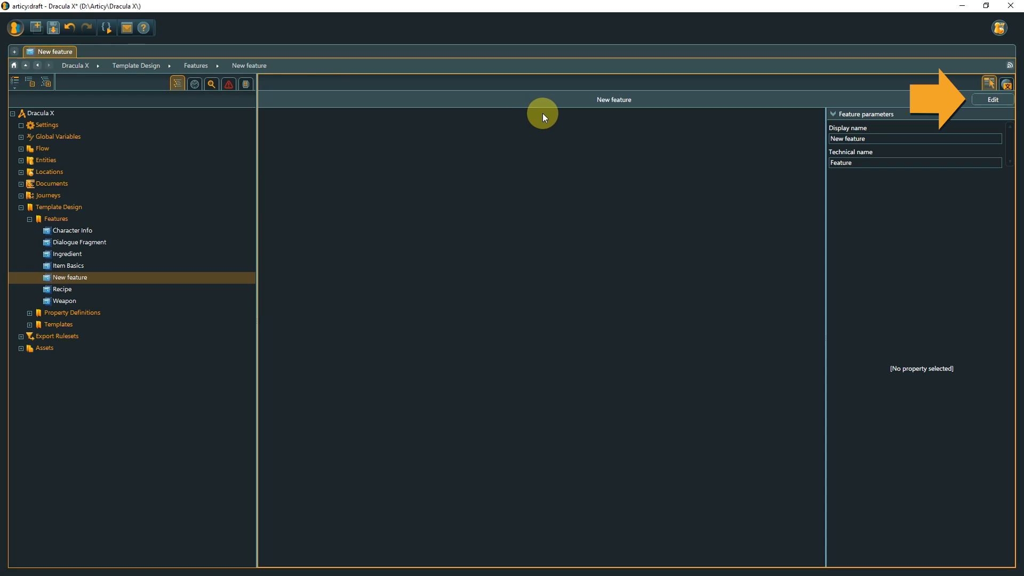
{"action": "left_click", "coordinate": [985, 100]}
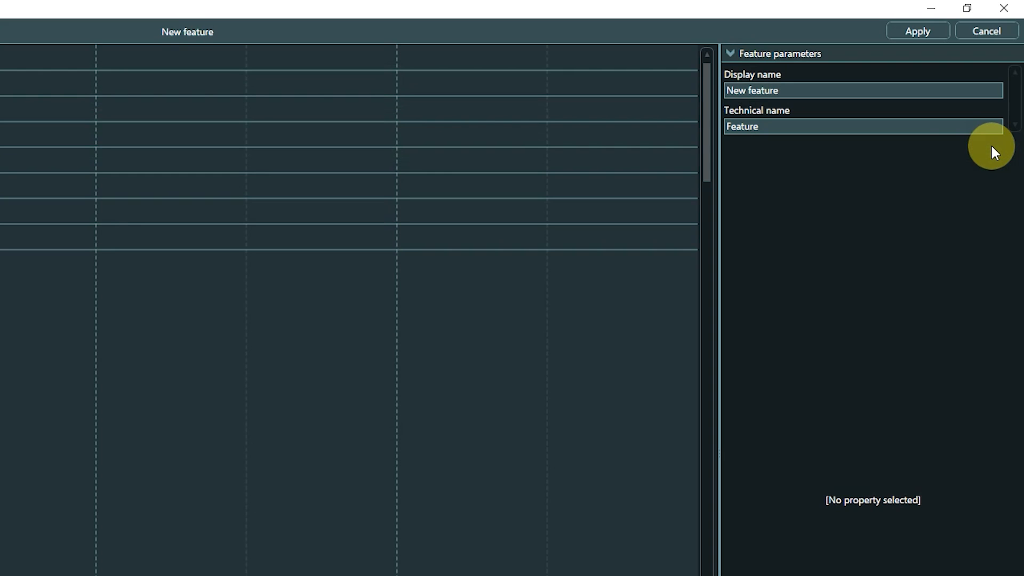
Set the feature's display name to "Merchant Info" and its technical name to "MerchantInfo".
{"action": "left_click", "coordinate": [846, 85]}
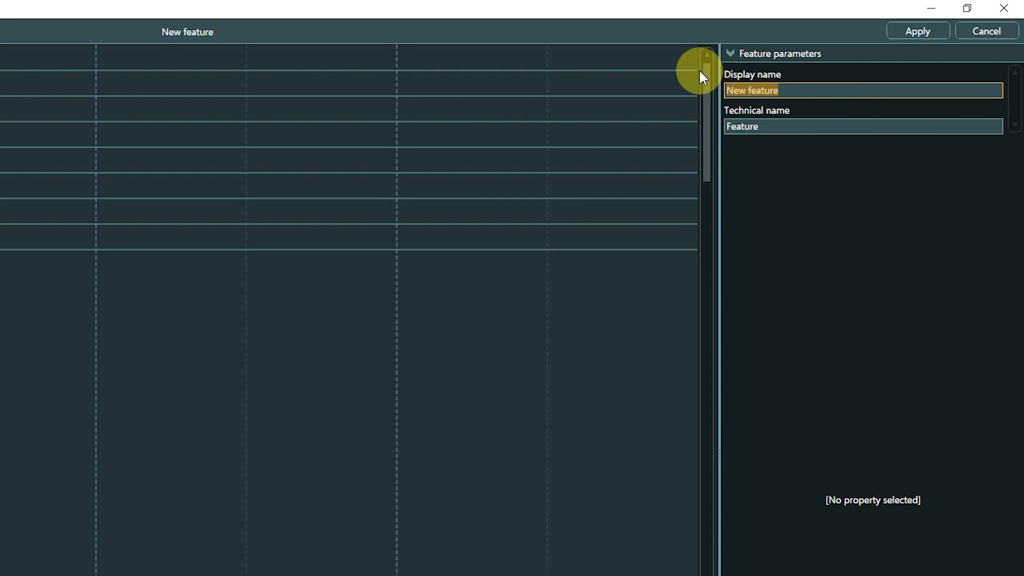
{"action": "type", "text": "Merchant Info"}
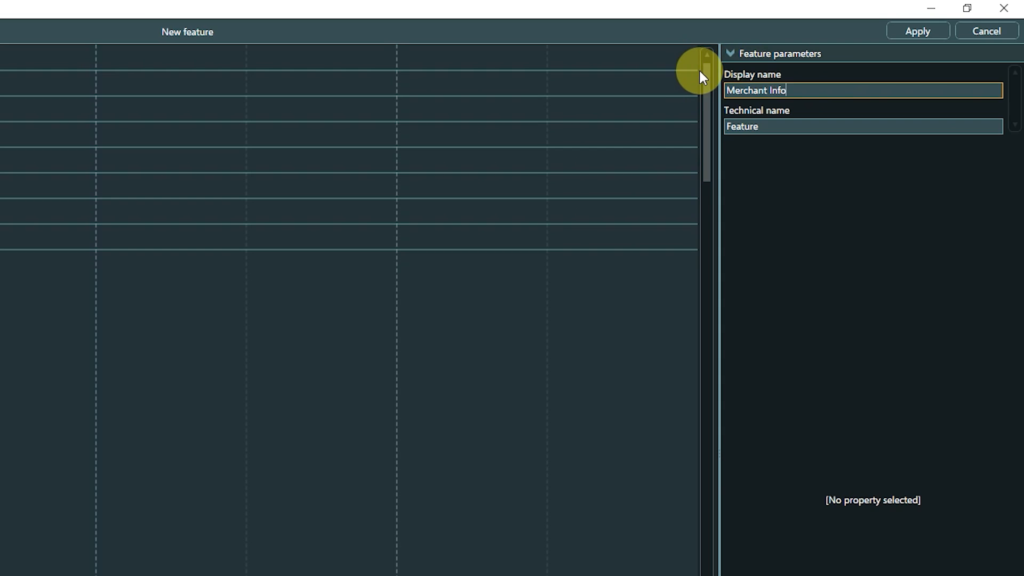
{"action": "key", "text": "Tab"}
{"action": "type", "text": "Merchant"}
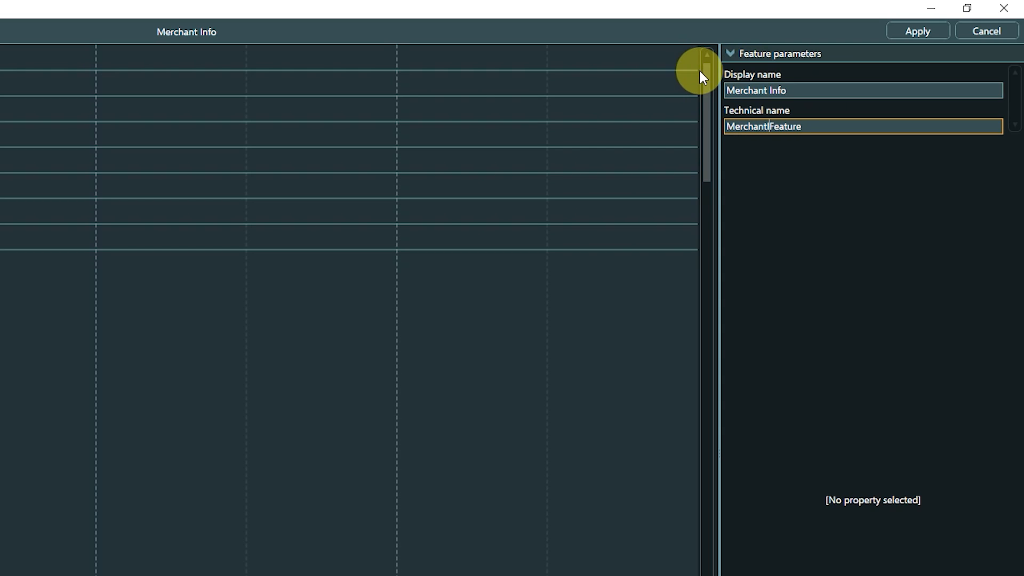
{"action": "type", "text": "Info"}
{"action": "key", "text": "Delete"}
{"action": "key", "text": "Delete"}
{"action": "key", "text": "Delete"}
{"action": "key", "text": "Delete"}
{"action": "key", "text": "Delete"}
{"action": "key", "text": "Delete"}
{"action": "key", "text": "Delete"}
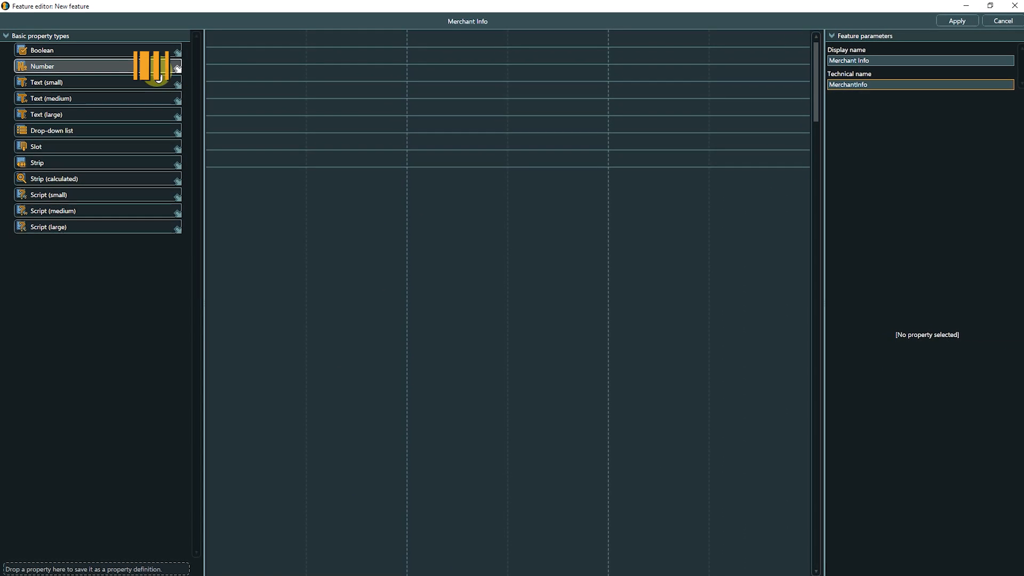
Add a Number property at the start of the first row, with display name and technical name "Cash".
{"action": "left_click_drag", "start_coordinate": [177, 68], "coordinate": [243, 44]}
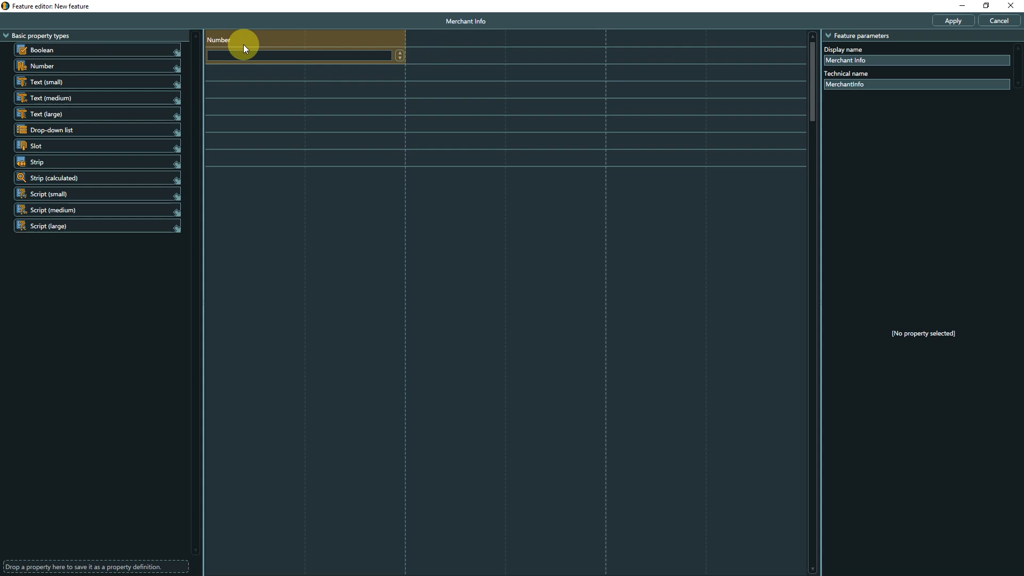
{"action": "left_click", "coordinate": [243, 45]}
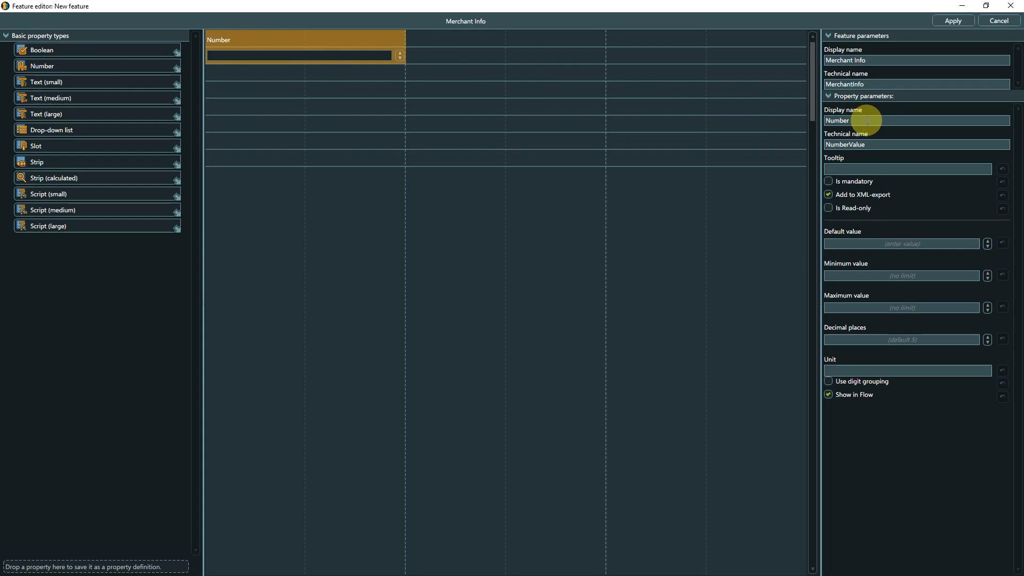
{"action": "double_click", "coordinate": [869, 119]}
{"action": "type", "text": "Cash"}
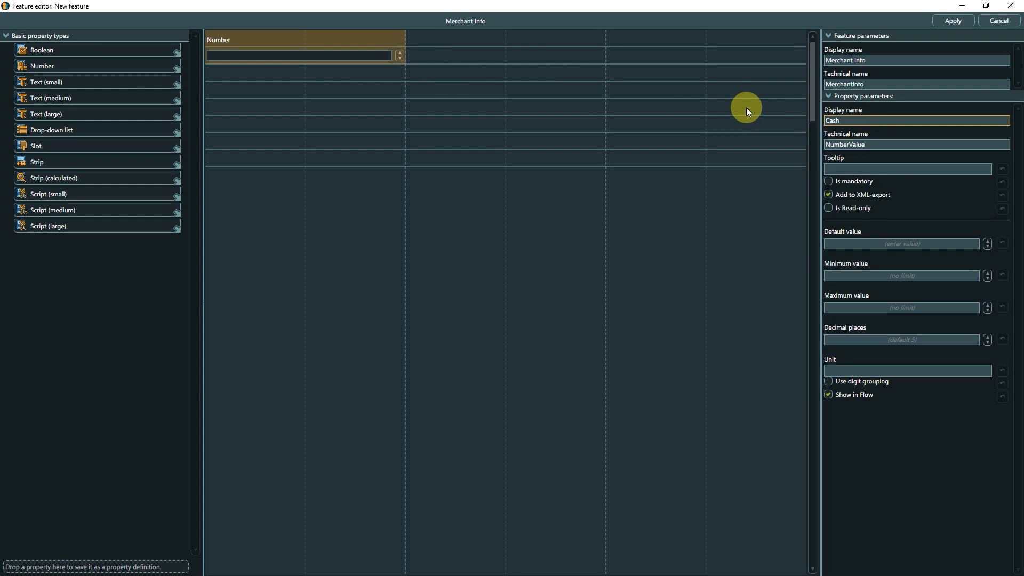
{"action": "key", "text": "Tab"}
{"action": "key", "text": "BackSpace"}
{"action": "type", "text": "Cash"}
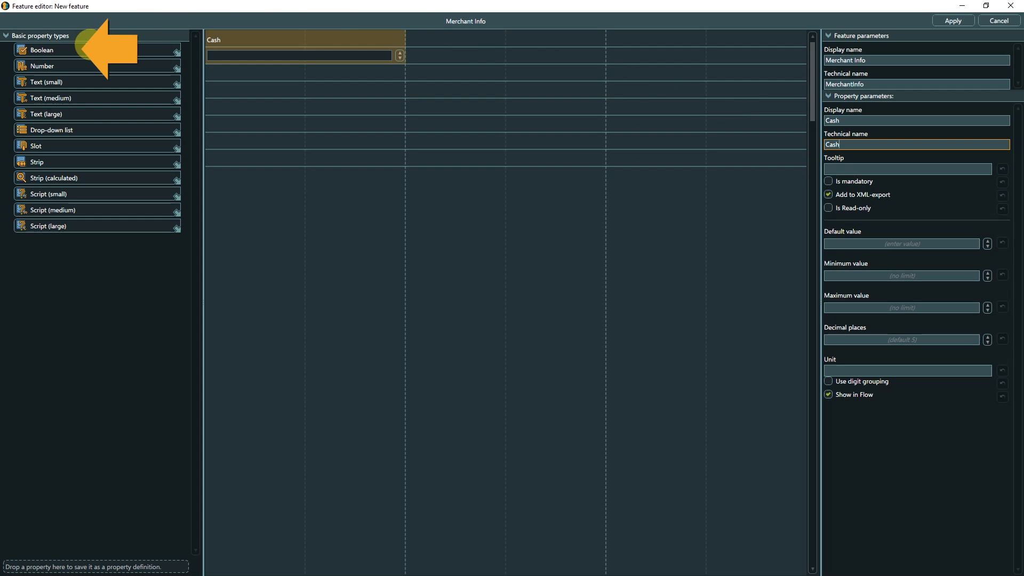
Add a Boolean property "Buy stuff?" with technical name "BuyStuff", placed in the third column's second row, level with the Cash value field.
{"action": "left_click_drag", "start_coordinate": [88, 48], "coordinate": [624, 44]}
{"action": "left_click", "coordinate": [625, 47]}
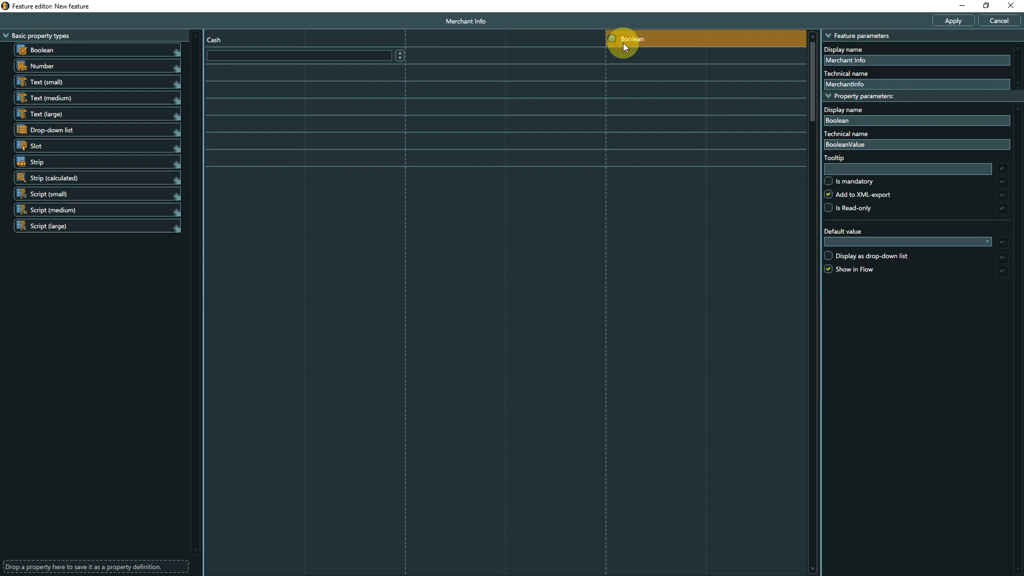
{"action": "double_click", "coordinate": [826, 122]}
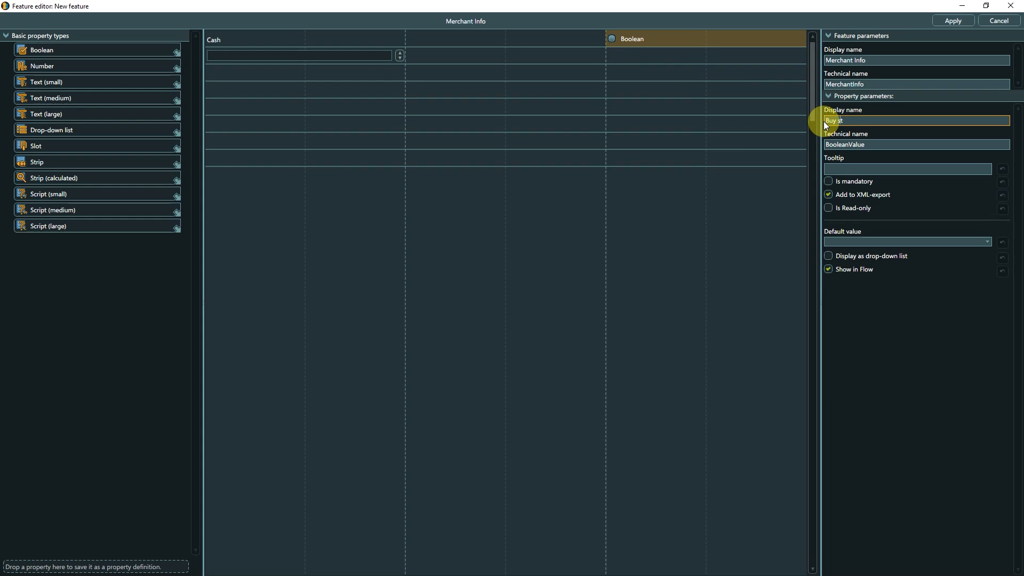
{"action": "type", "text": "Buy stuff?"}
{"action": "double_click", "coordinate": [870, 143]}
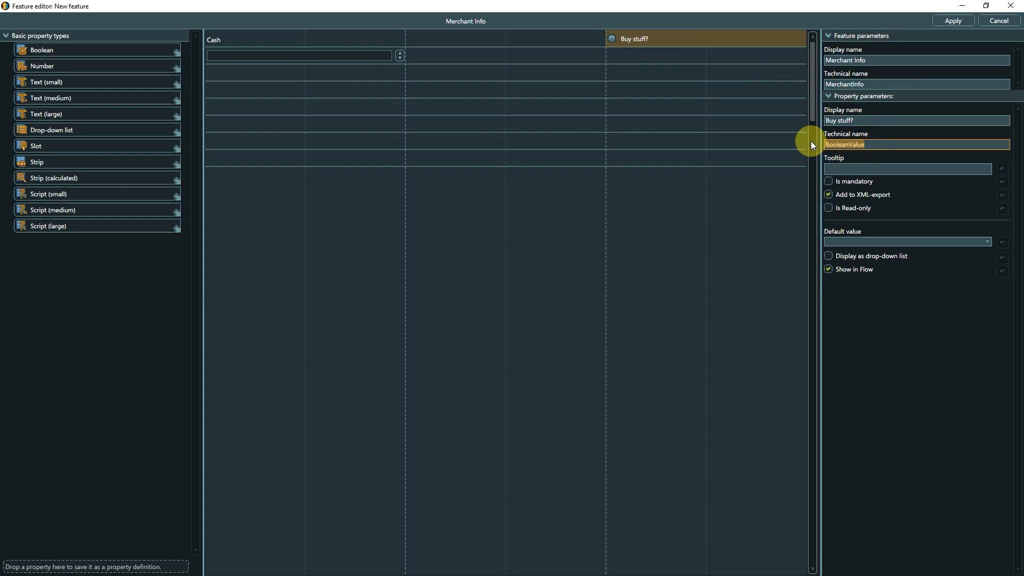
{"action": "type", "text": "BuyStuff"}
{"action": "left_click", "coordinate": [734, 43]}
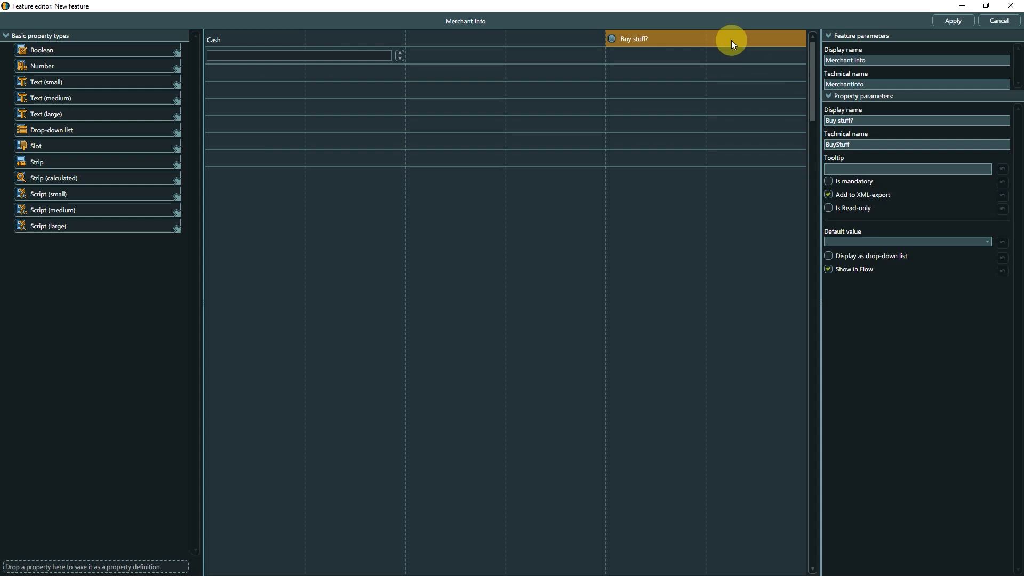
{"action": "left_click_drag", "start_coordinate": [731, 40], "coordinate": [731, 56]}
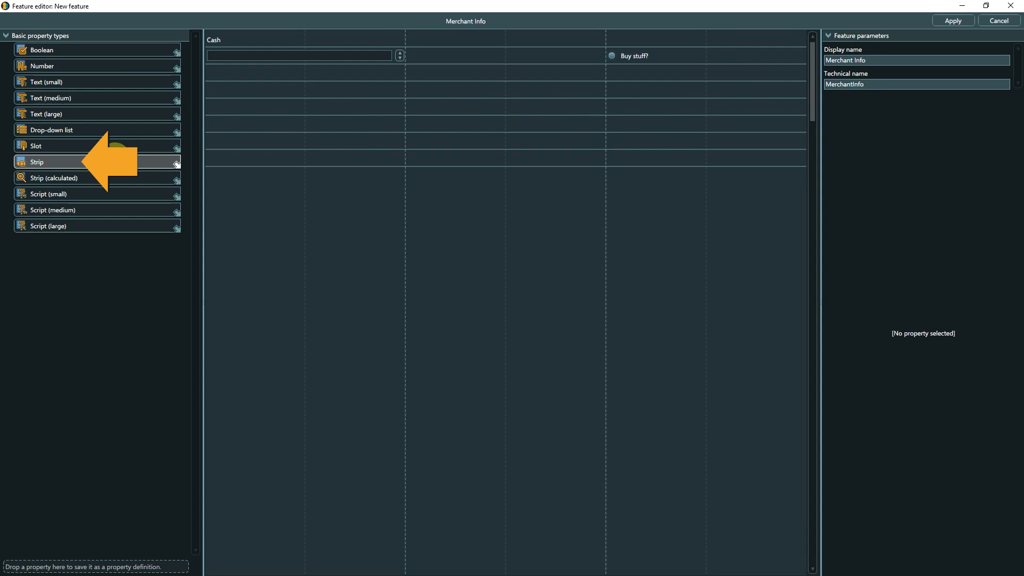
Add a Strip property across the fifth row, below Cash, with display name and technical name "Stock".
{"action": "left_click_drag", "start_coordinate": [155, 162], "coordinate": [225, 114]}
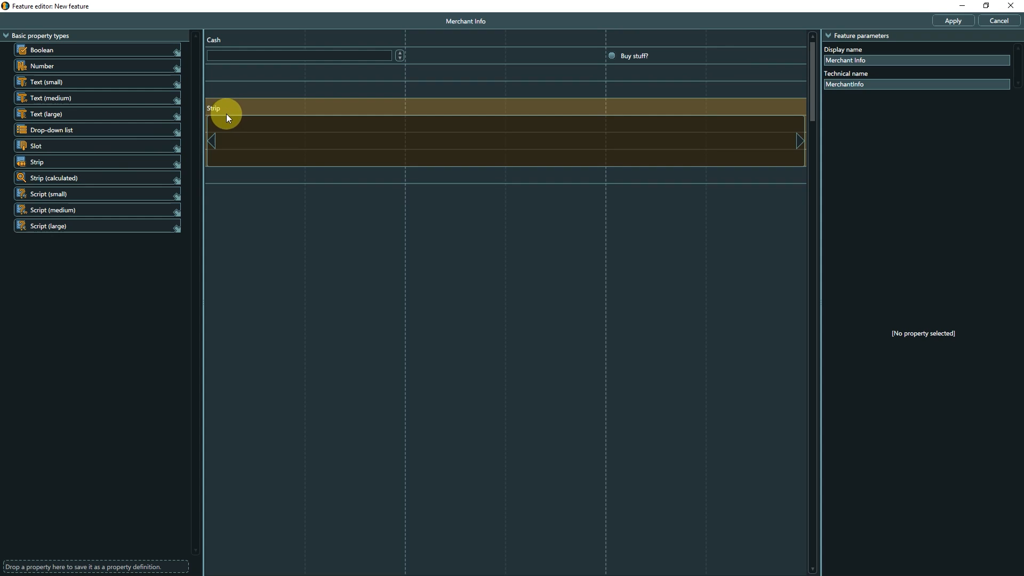
{"action": "left_click", "coordinate": [226, 114]}
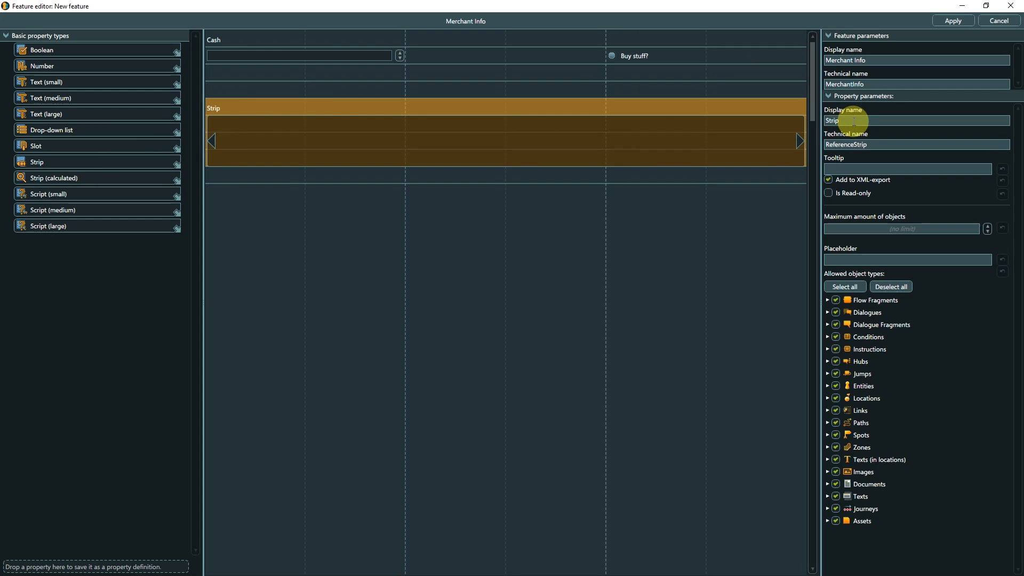
{"action": "left_click_drag", "start_coordinate": [853, 121], "coordinate": [801, 115]}
{"action": "type", "text": "Stock"}
{"action": "key", "text": "Tab"}
{"action": "key", "text": "Delete"}
{"action": "key", "text": "Delete"}
{"action": "key", "text": "Delete"}
{"action": "key", "text": "Delete"}
{"action": "key", "text": "Delete"}
{"action": "key", "text": "Delete"}
{"action": "key", "text": "Delete"}
{"action": "key", "text": "Delete"}
{"action": "key", "text": "Delete"}
{"action": "key", "text": "Delete"}
{"action": "key", "text": "Delete"}
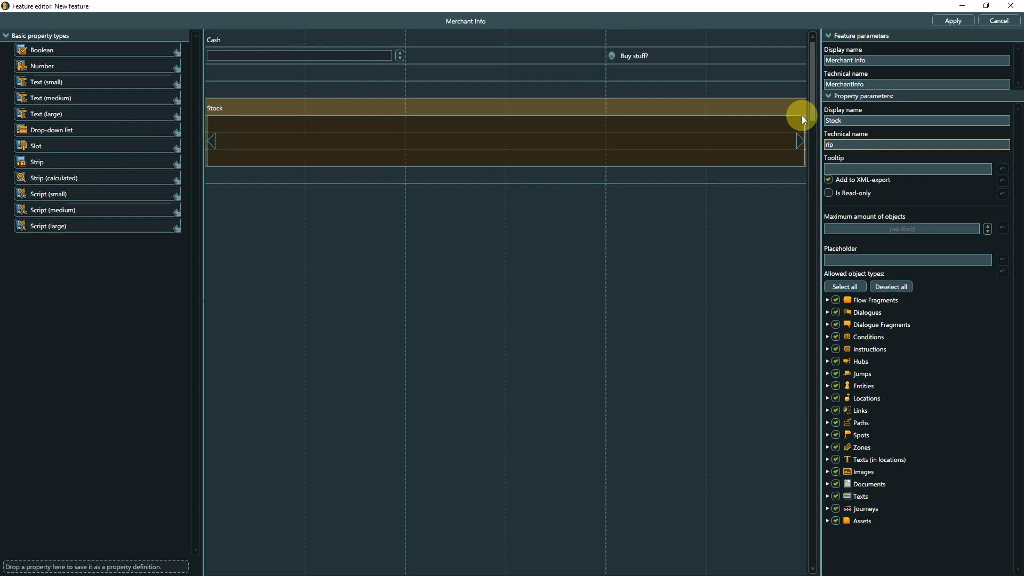
{"action": "type", "text": "Stock"}
Restrict Stock's allowed object types to entities with the Ingredient, Recipe and Weapons templates, and save the feature changes.
{"action": "left_click", "coordinate": [890, 287]}
{"action": "left_click", "coordinate": [827, 385]}
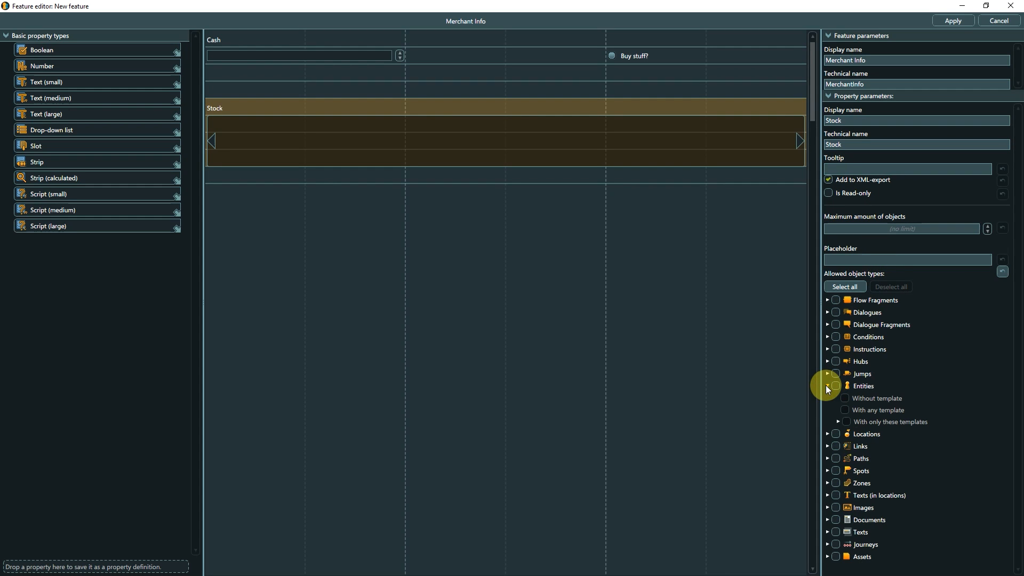
{"action": "left_click", "coordinate": [836, 386]}
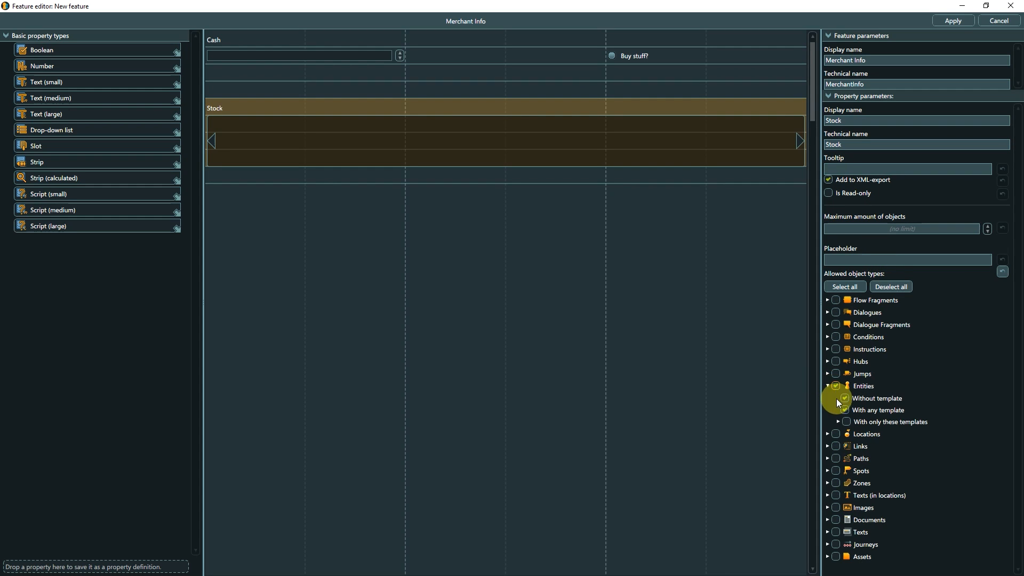
{"action": "left_click", "coordinate": [838, 422]}
{"action": "left_click", "coordinate": [846, 422]}
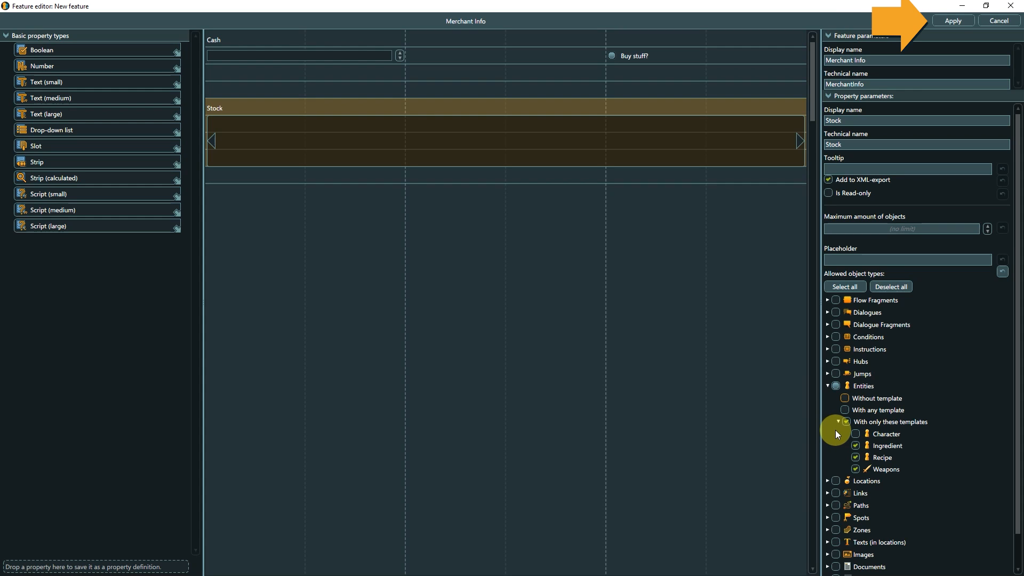
{"action": "left_click", "coordinate": [940, 20]}
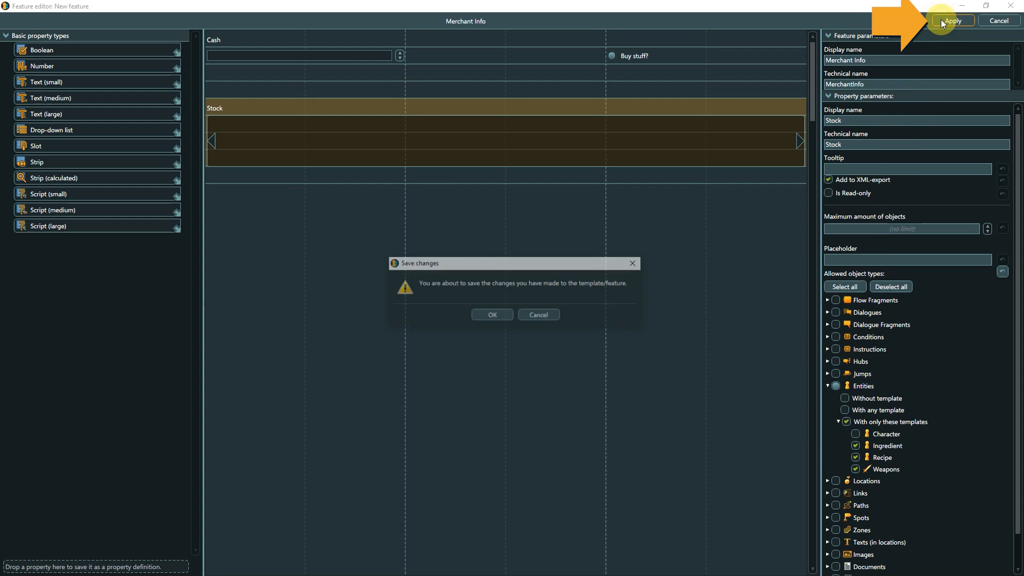
{"action": "left_click", "coordinate": [496, 316]}
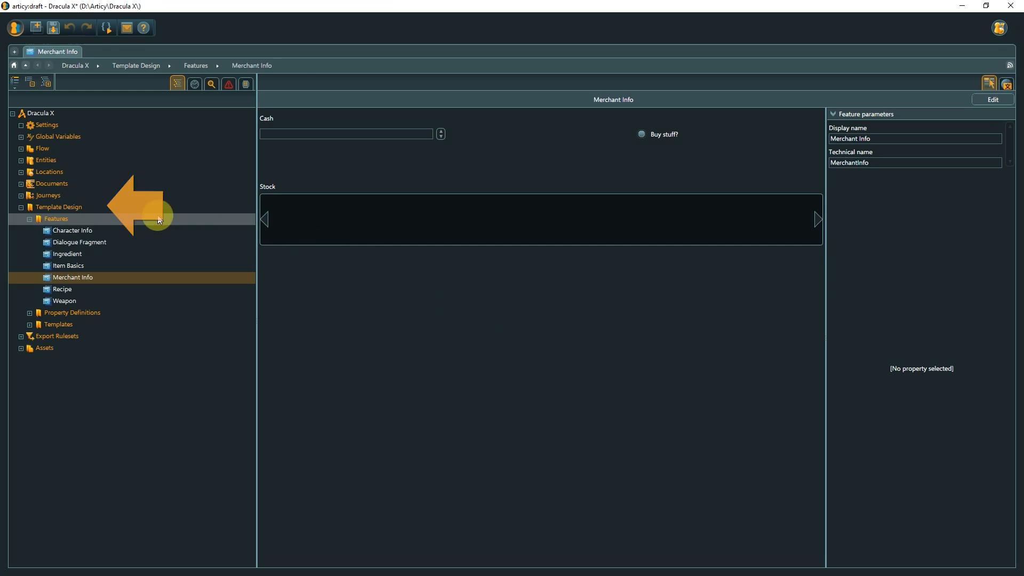
Create a new entity template named "Merchant" in the Entities folder of Templates.
{"action": "left_click", "coordinate": [109, 206]}
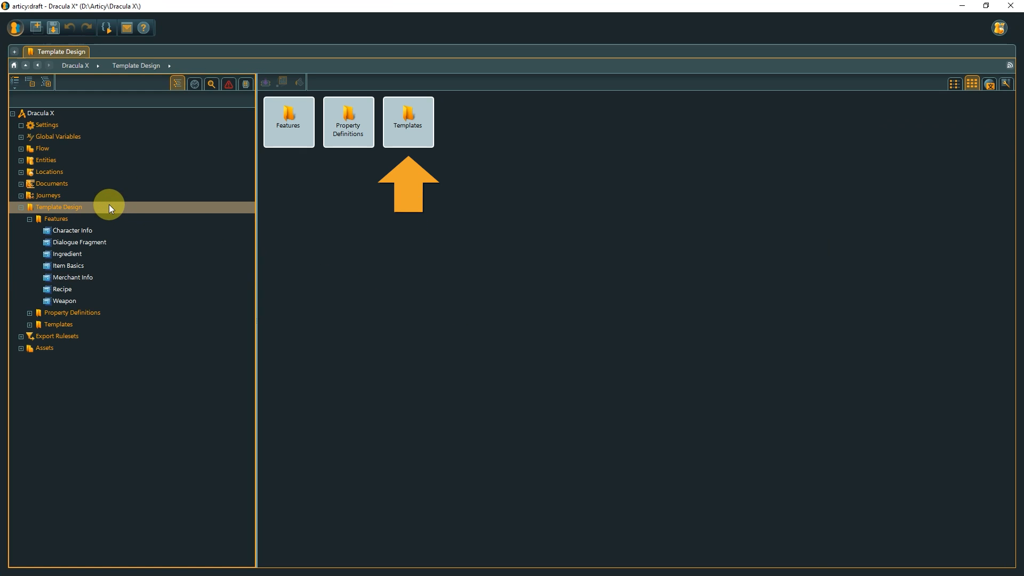
{"action": "double_click", "coordinate": [402, 143]}
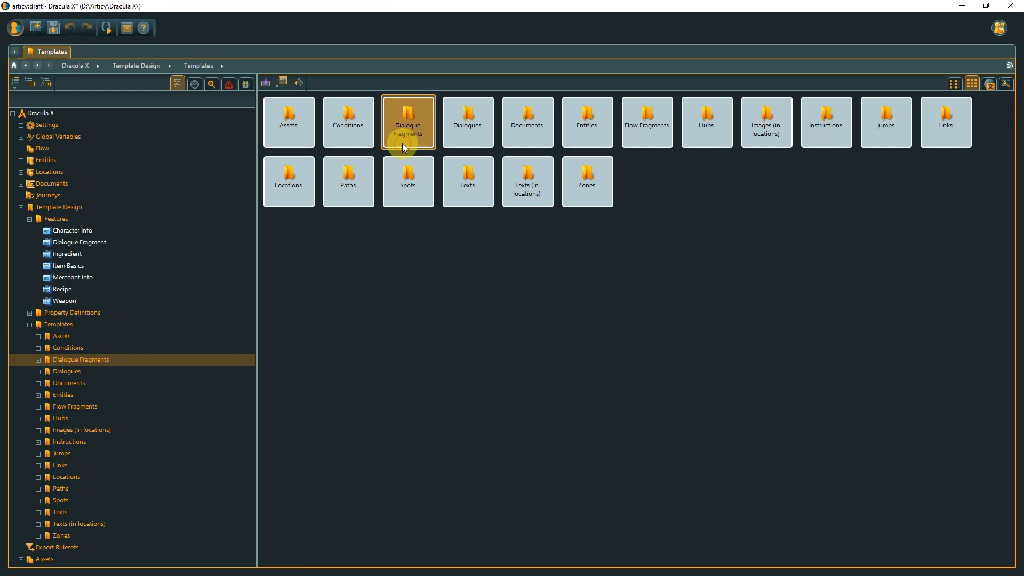
{"action": "double_click", "coordinate": [584, 136]}
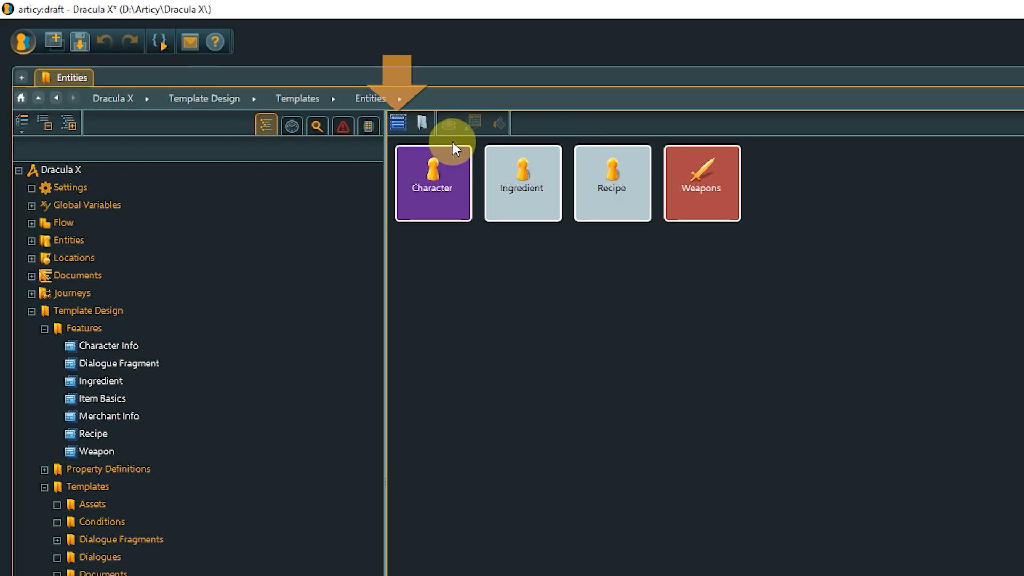
{"action": "left_click", "coordinate": [397, 123]}
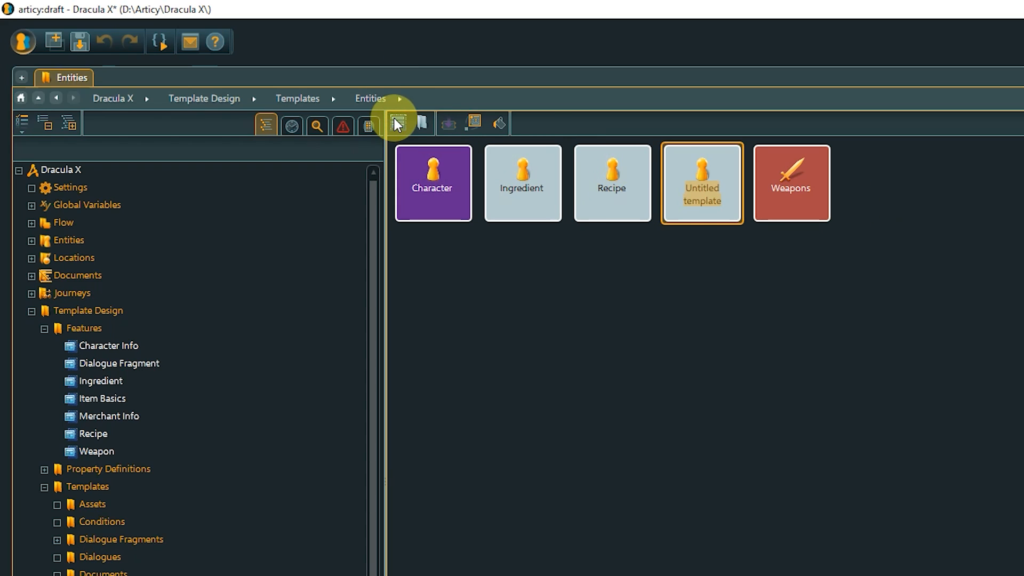
{"action": "type", "text": "Merchant"}
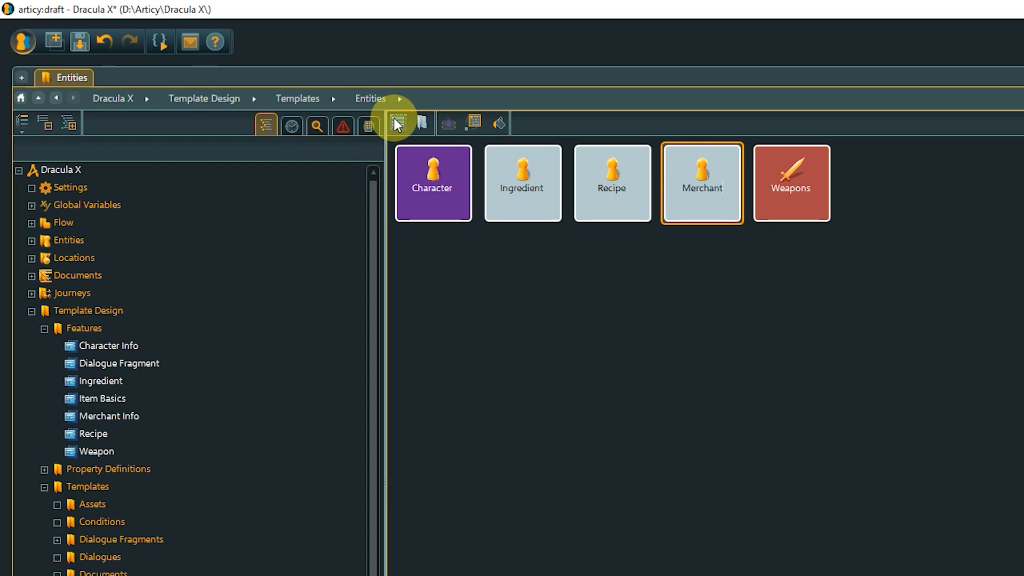
{"action": "key", "text": "Return"}
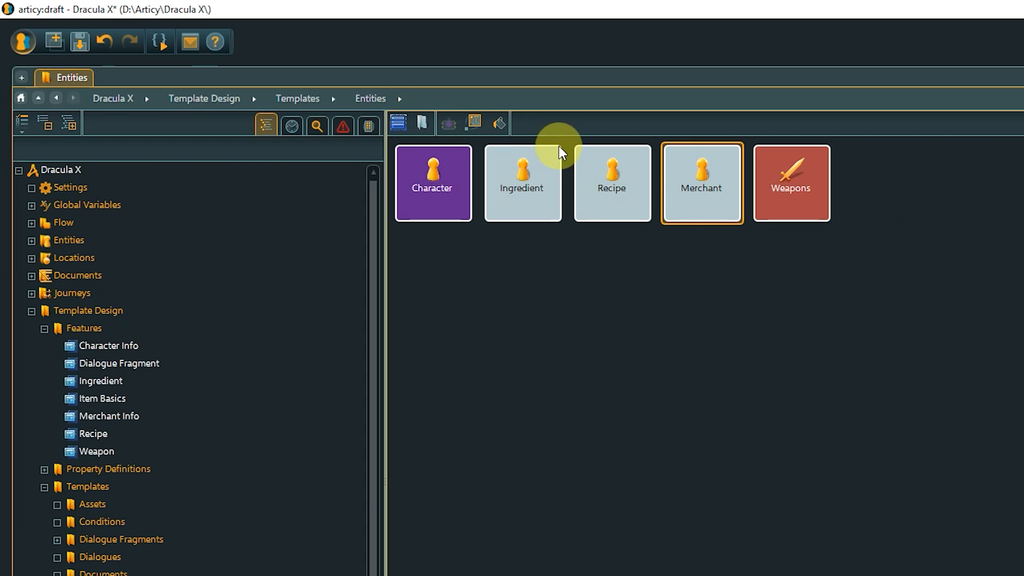
Open the Merchant template for editing and set its template icon to Merchant_icon.png.
{"action": "double_click", "coordinate": [701, 173]}
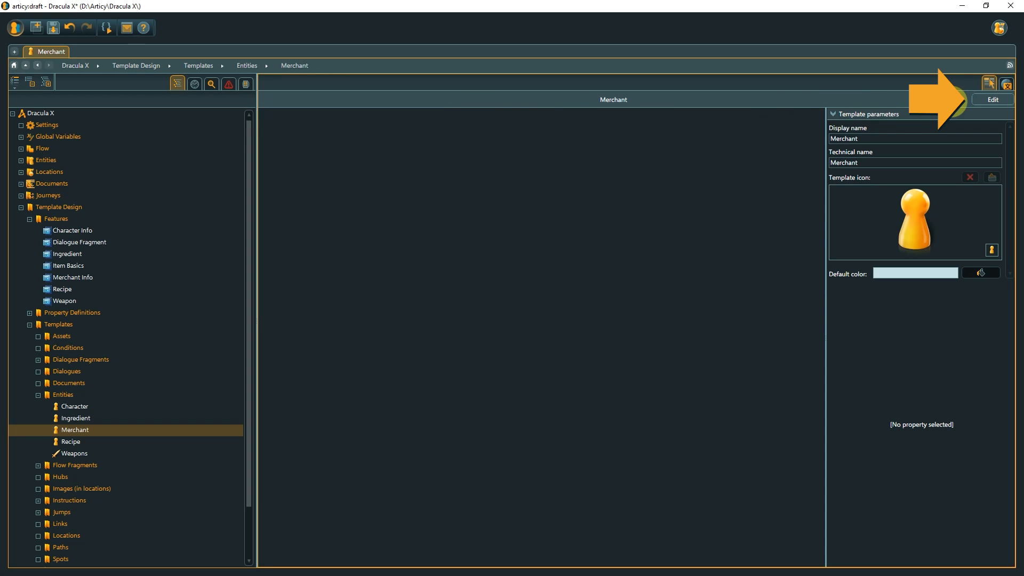
{"action": "left_click", "coordinate": [984, 98]}
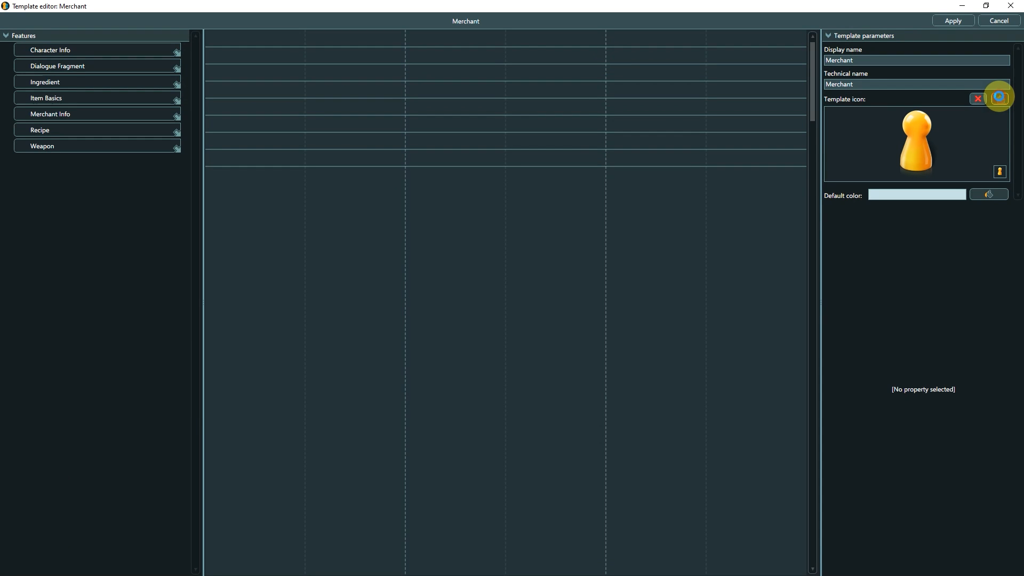
{"action": "left_click", "coordinate": [1000, 100]}
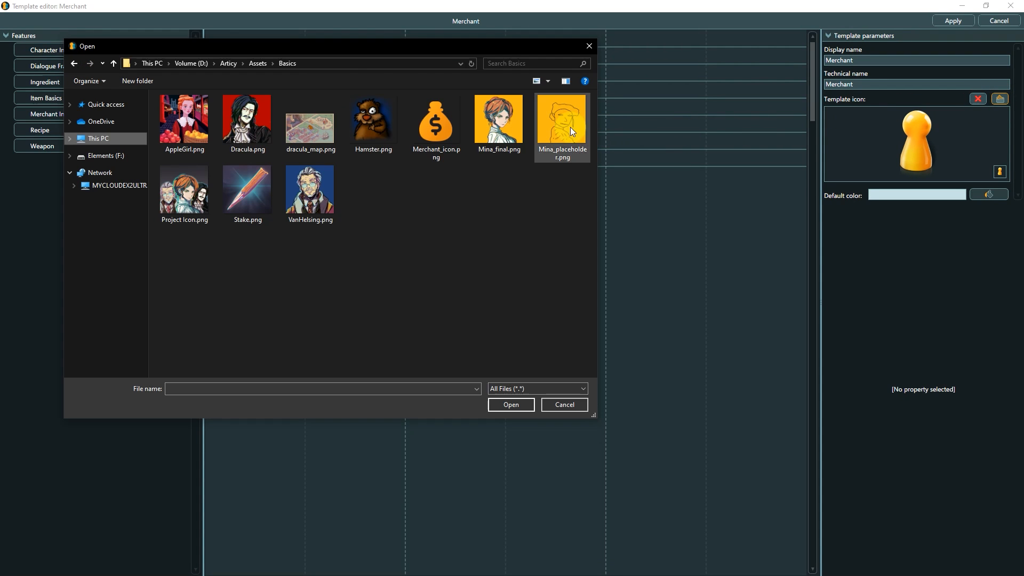
{"action": "left_click", "coordinate": [447, 119]}
{"action": "left_click", "coordinate": [511, 406]}
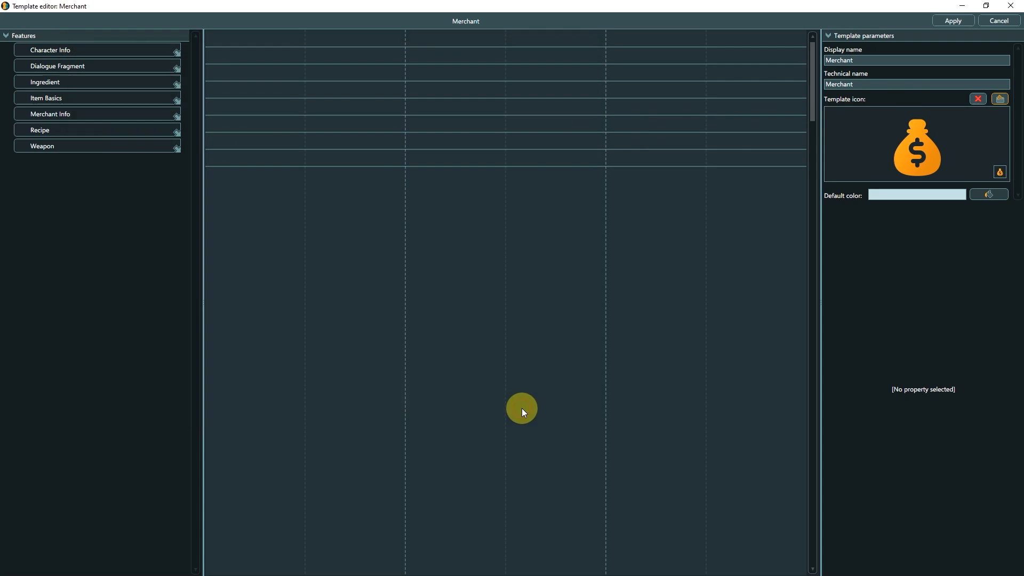
Set the Merchant template's default color to green and add the Character Info feature with Merchant Info below it.
{"action": "left_click", "coordinate": [981, 194]}
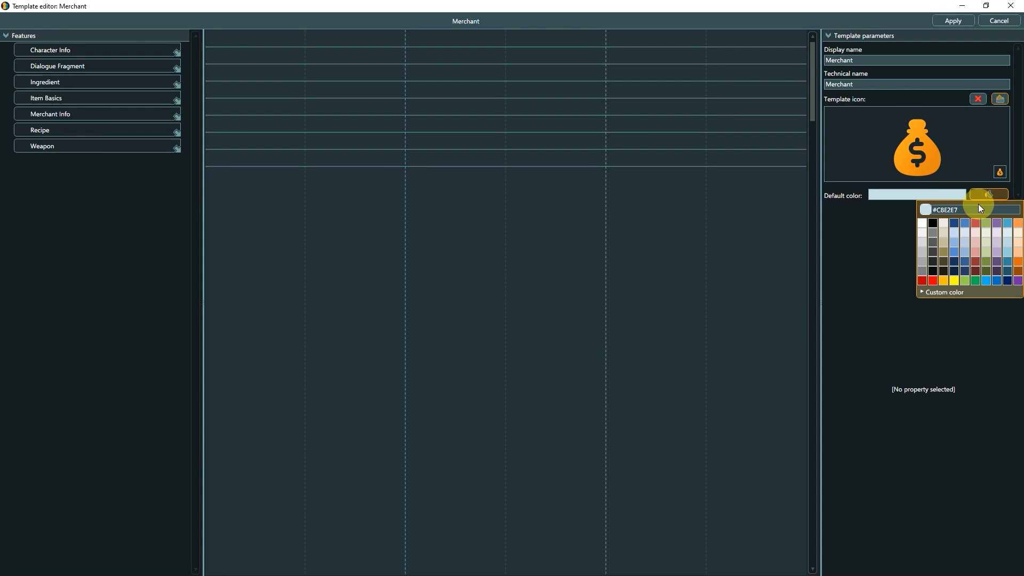
{"action": "left_click", "coordinate": [986, 223]}
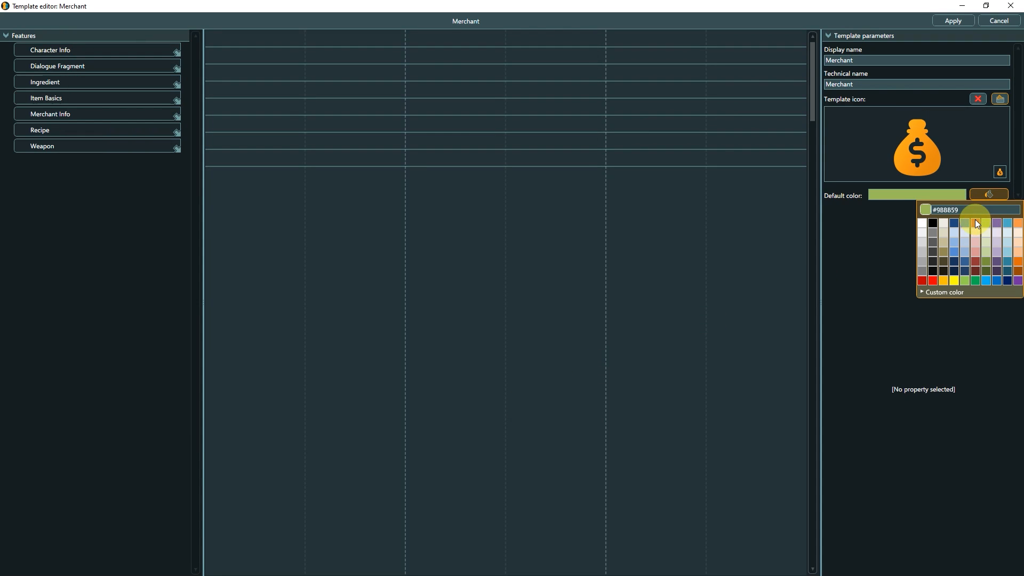
{"action": "left_click", "coordinate": [884, 212]}
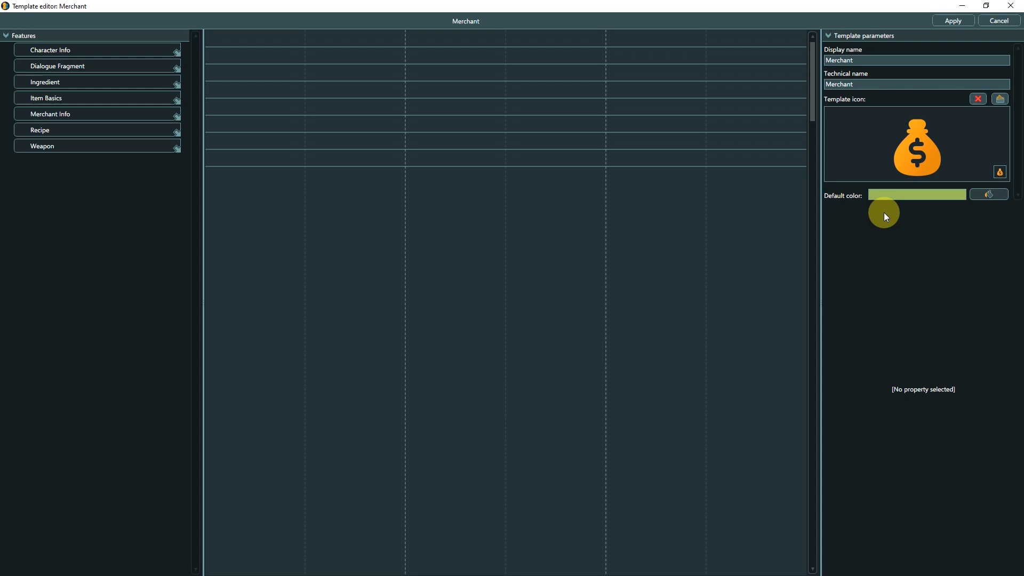
{"action": "left_click_drag", "start_coordinate": [109, 48], "coordinate": [225, 47]}
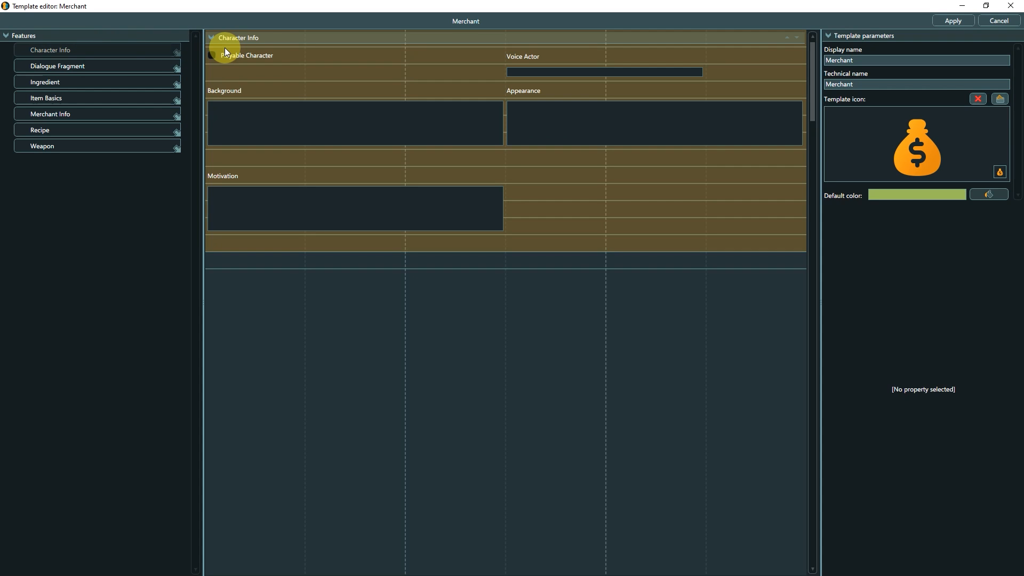
{"action": "left_click_drag", "start_coordinate": [108, 113], "coordinate": [226, 270]}
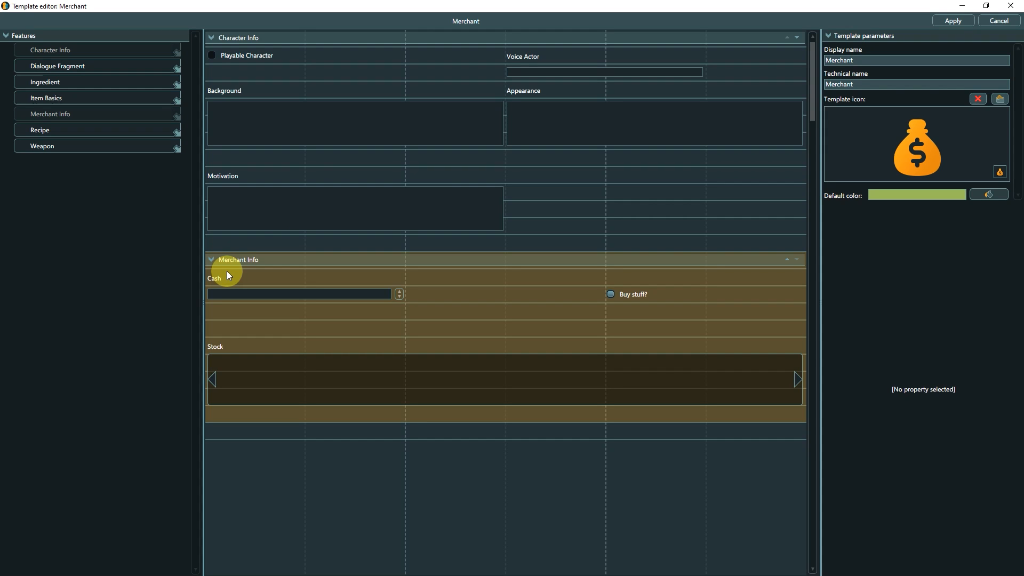
Limit the template's Background, Appearance and Motivation texts to a maximum length of 400 each, and save the template changes.
{"action": "left_click", "coordinate": [327, 119]}
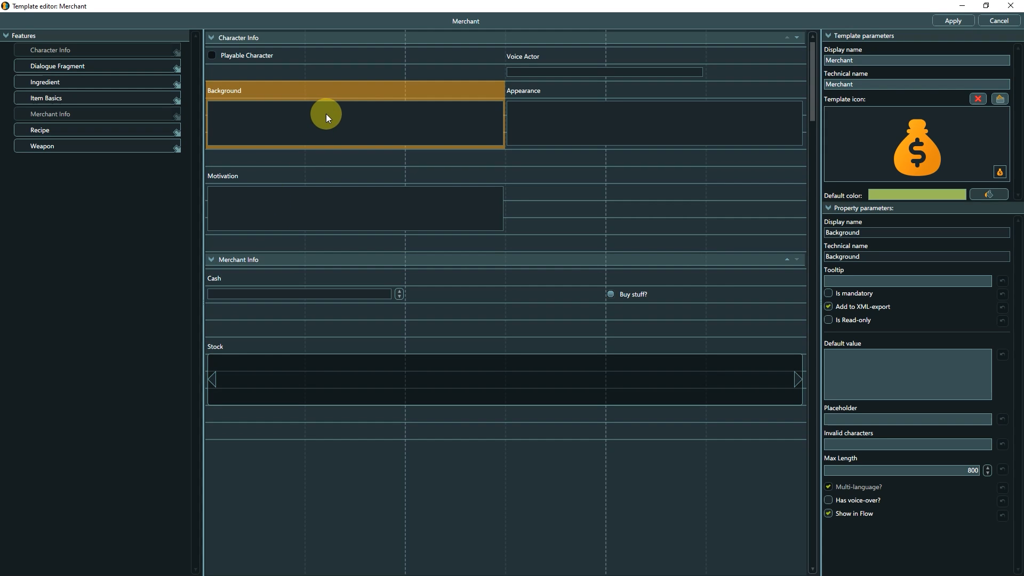
{"action": "left_click", "coordinate": [963, 470]}
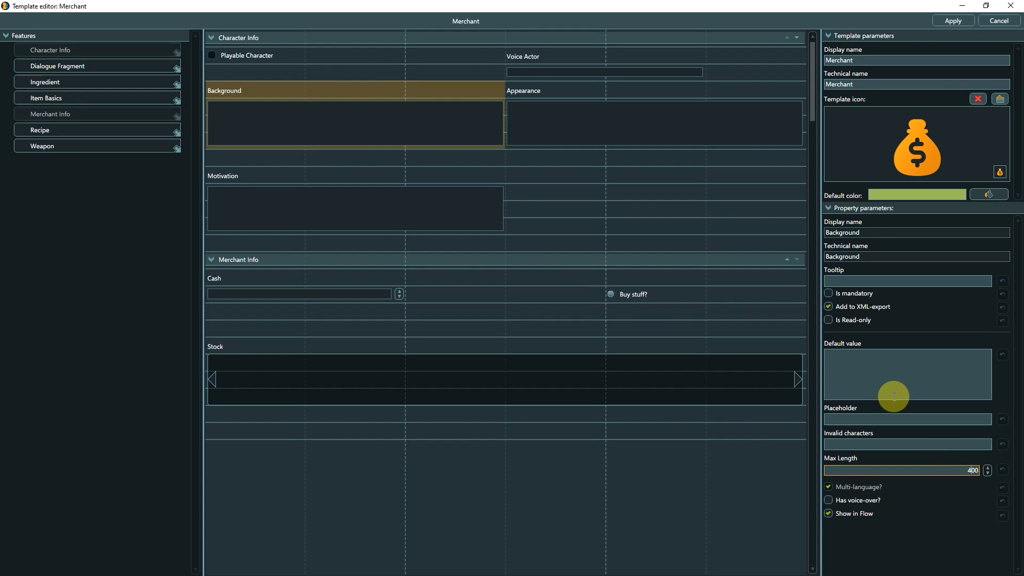
{"action": "left_click", "coordinate": [613, 126]}
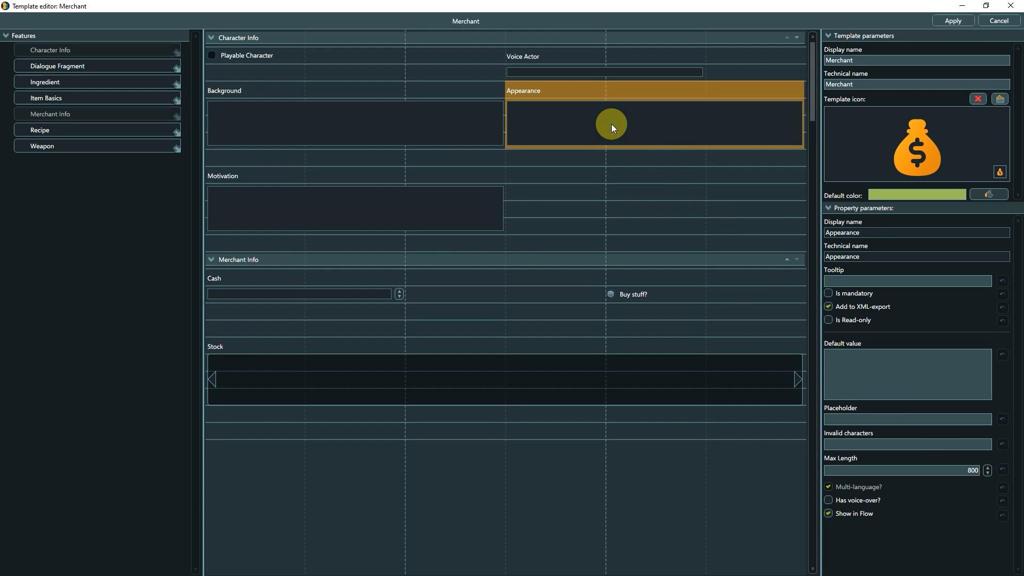
{"action": "left_click", "coordinate": [969, 470]}
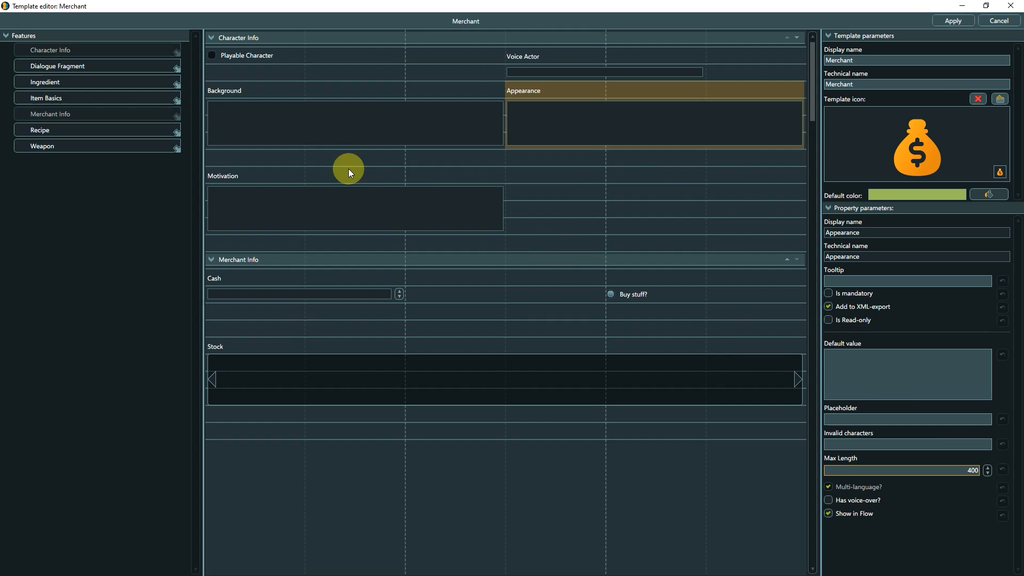
{"action": "left_click", "coordinate": [338, 191]}
{"action": "left_click", "coordinate": [969, 470]}
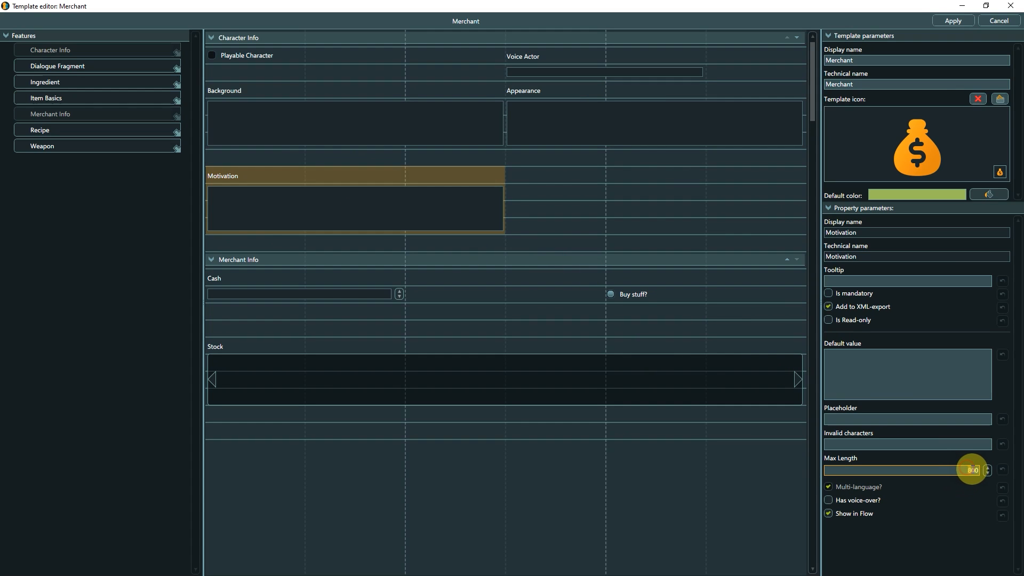
{"action": "type", "text": "4"}
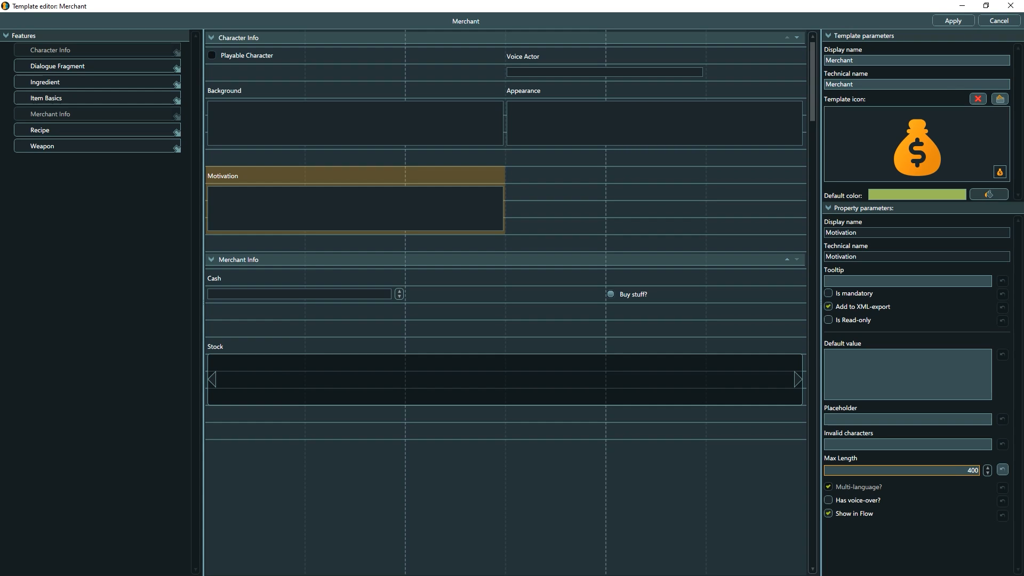
{"action": "left_click", "coordinate": [937, 21]}
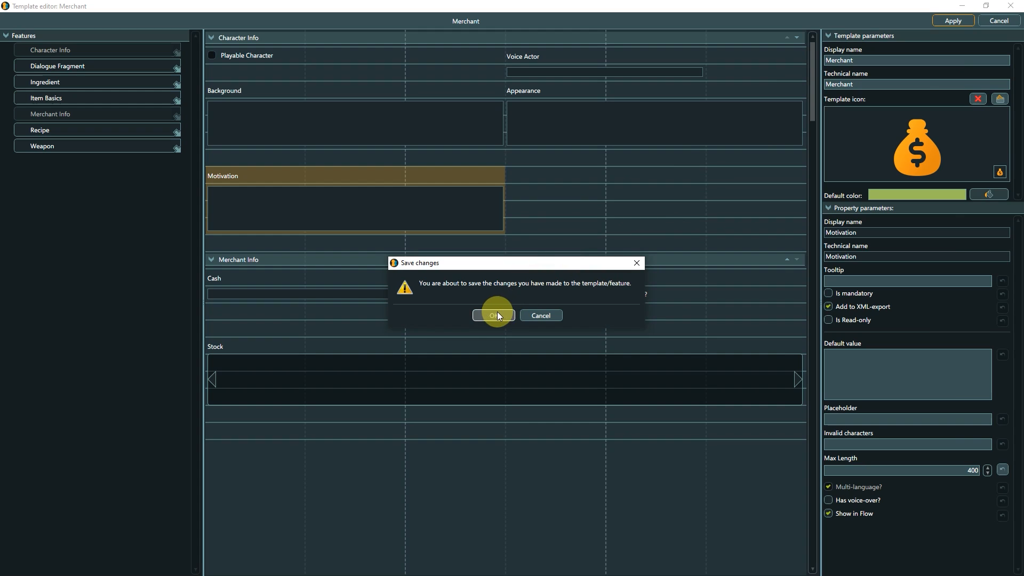
{"action": "left_click", "coordinate": [495, 315]}
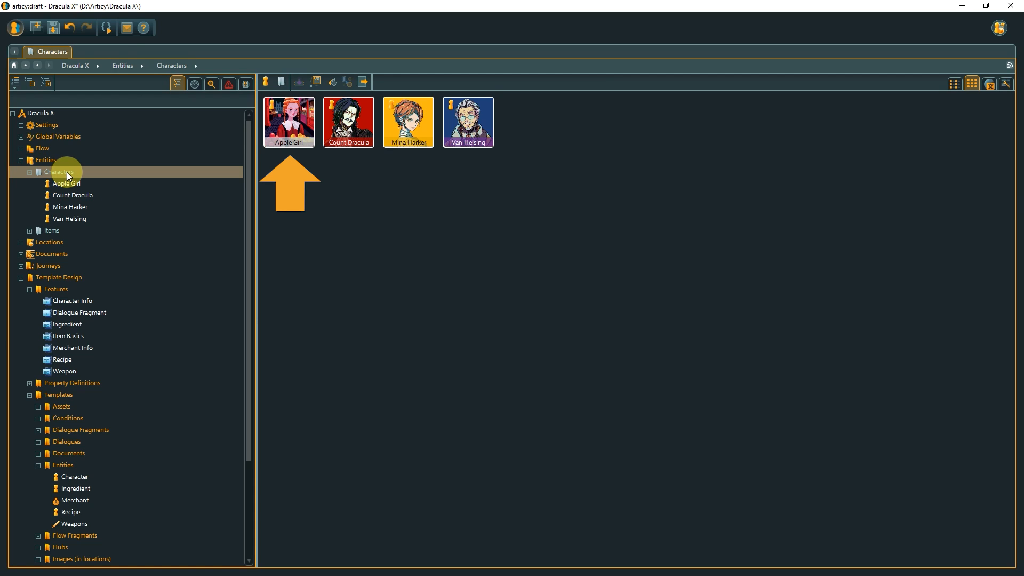
Open the Apple Girl entity and assign the Merchant template to it.
{"action": "left_click", "coordinate": [302, 110]}
{"action": "double_click", "coordinate": [301, 109]}
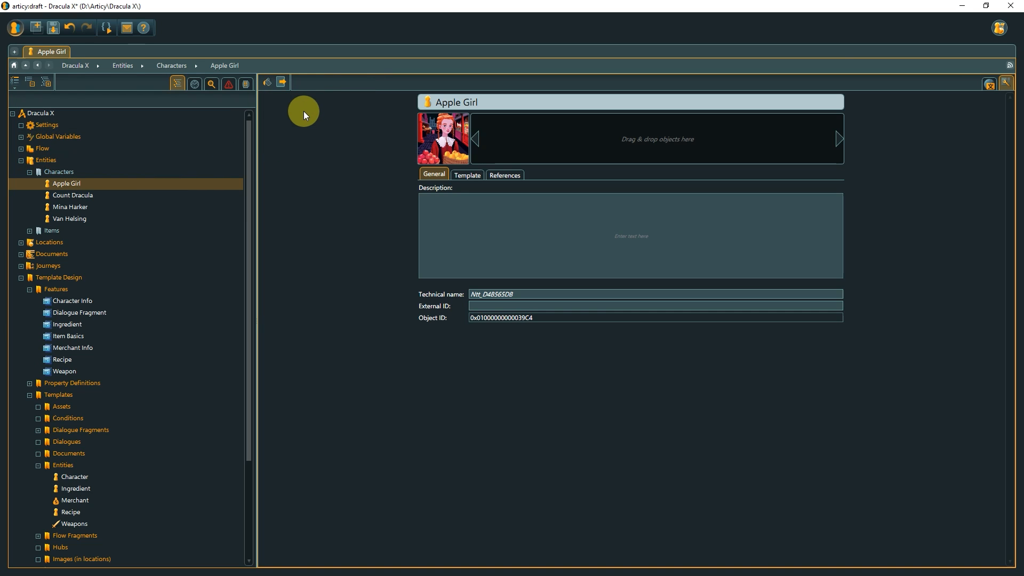
{"action": "left_click", "coordinate": [467, 175]}
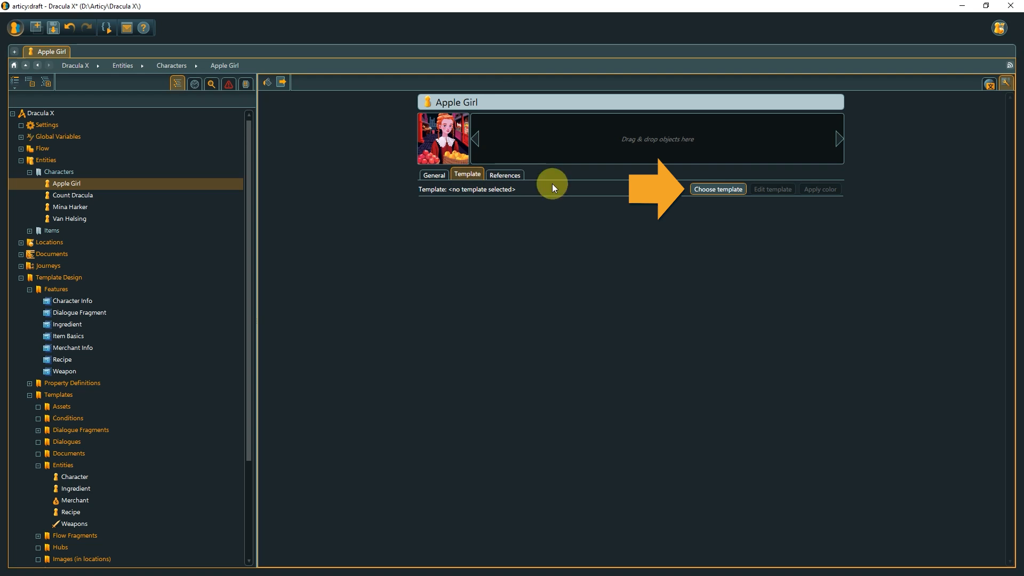
{"action": "left_click", "coordinate": [707, 188]}
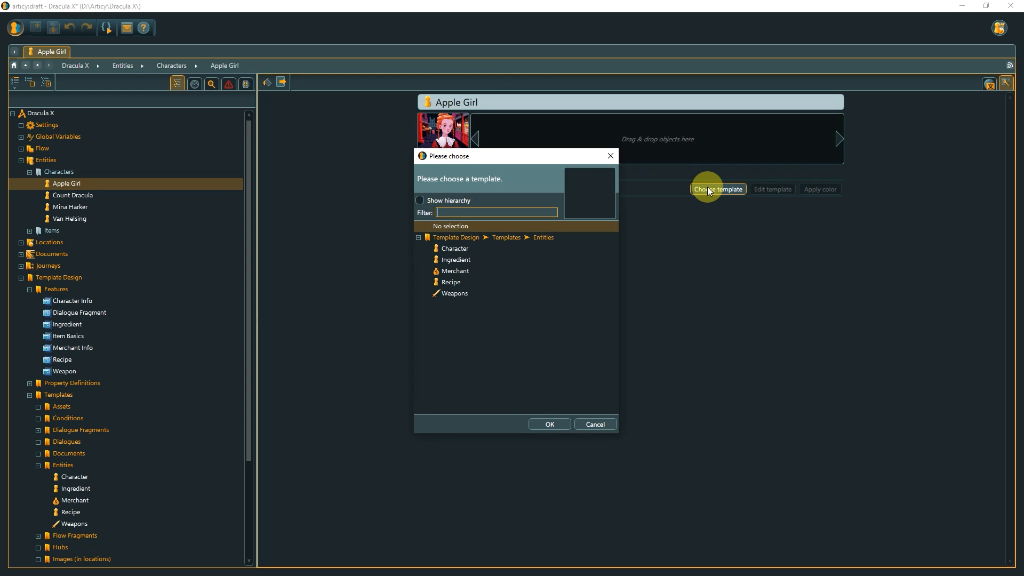
{"action": "left_click", "coordinate": [514, 273]}
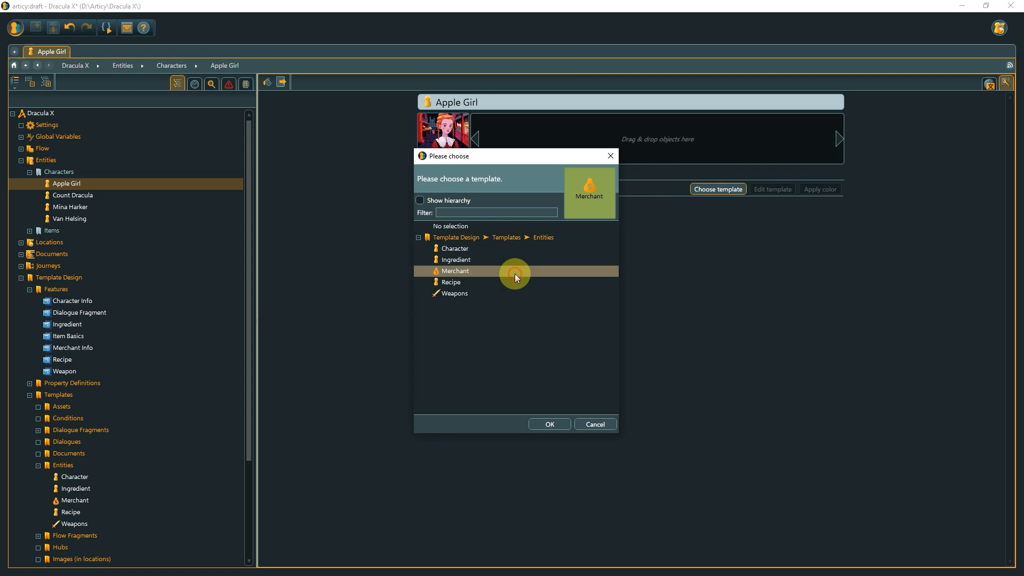
{"action": "left_click", "coordinate": [554, 425]}
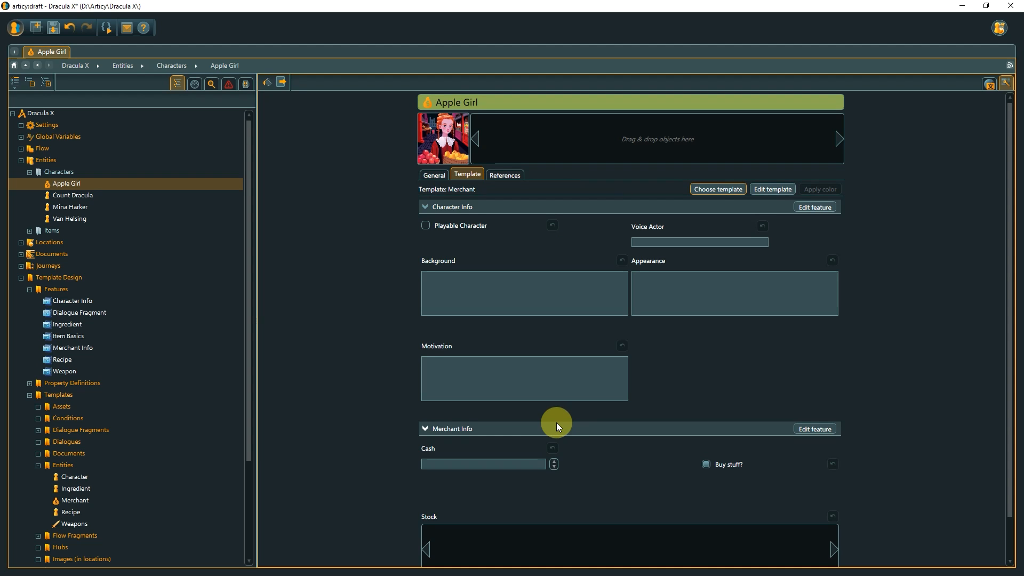
Enable "Buy stuff?" for Apple Girl and set her Cash to 100.
{"action": "left_click", "coordinate": [705, 464]}
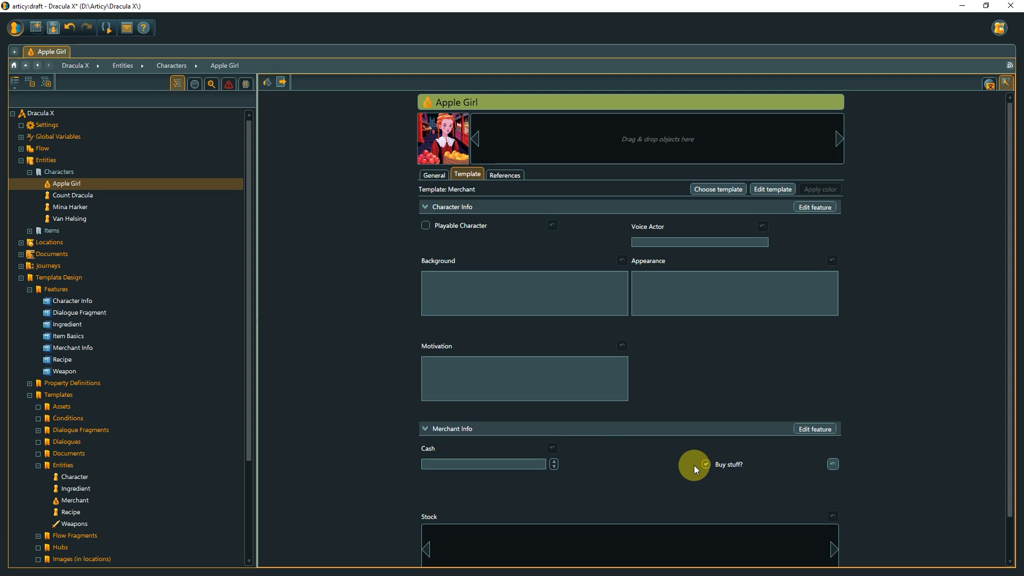
{"action": "left_click", "coordinate": [540, 464]}
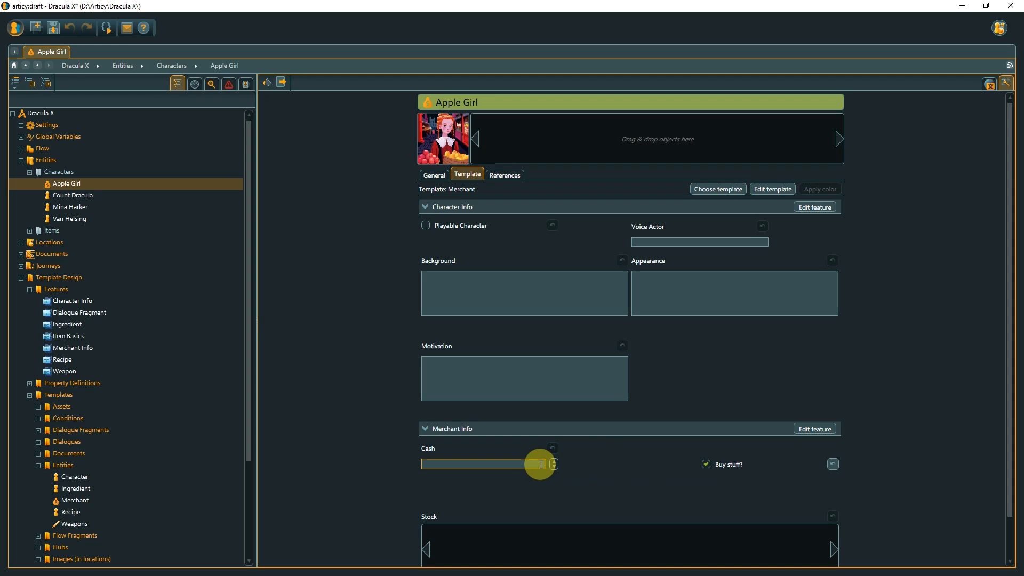
{"action": "type", "text": "100"}
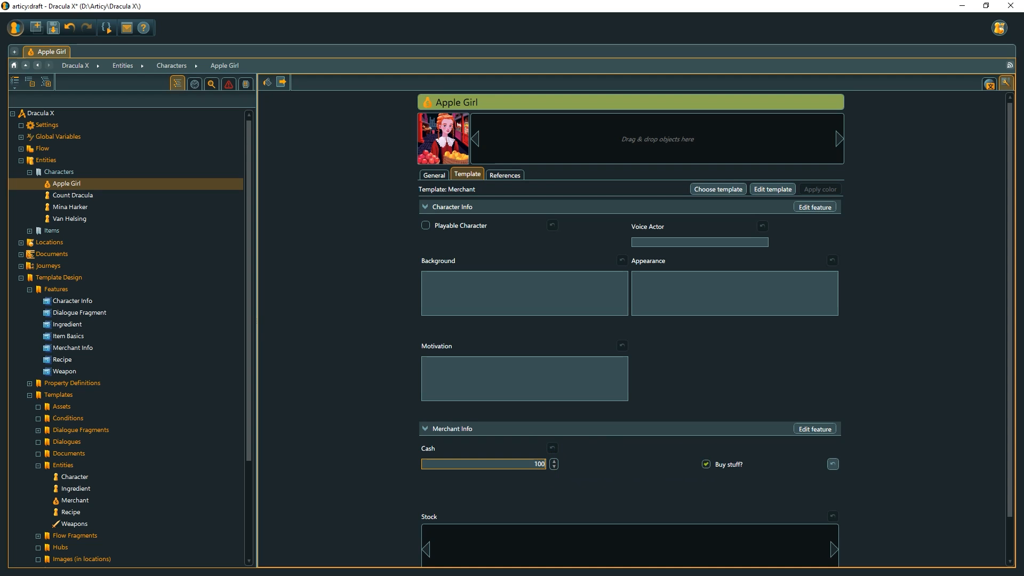
Add the Apple entity from the Items folder to Apple Girl's Stock strip.
{"action": "scroll", "coordinate": [568, 475], "scroll_direction": "down", "scroll_amount": 2}
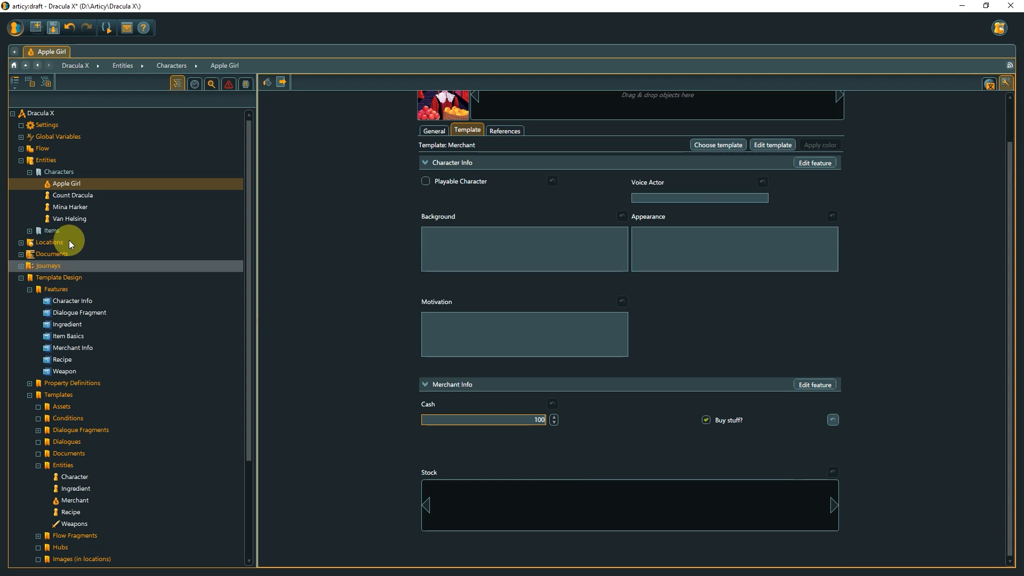
{"action": "left_click", "coordinate": [30, 230]}
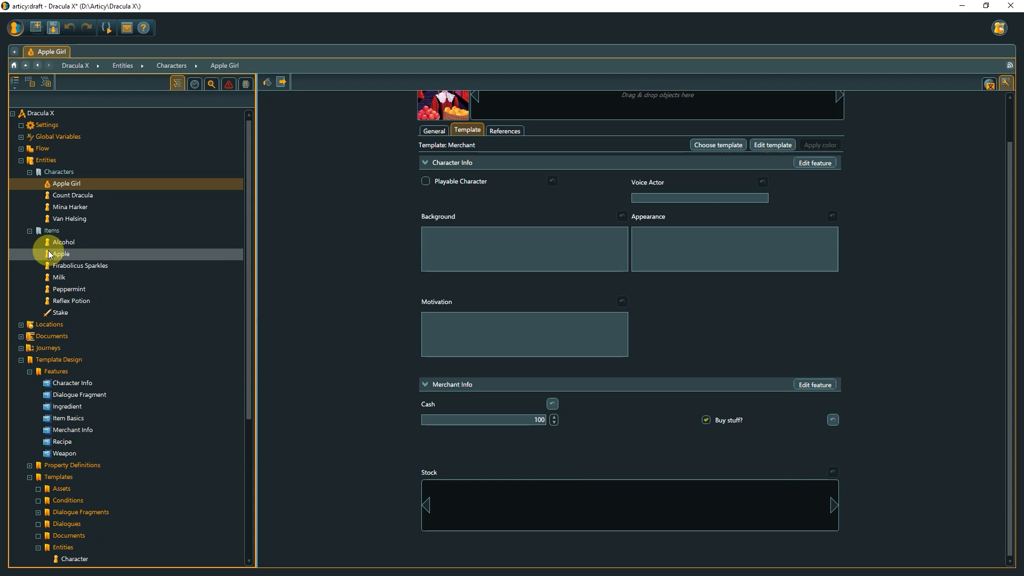
{"action": "left_click_drag", "start_coordinate": [53, 254], "coordinate": [488, 501]}
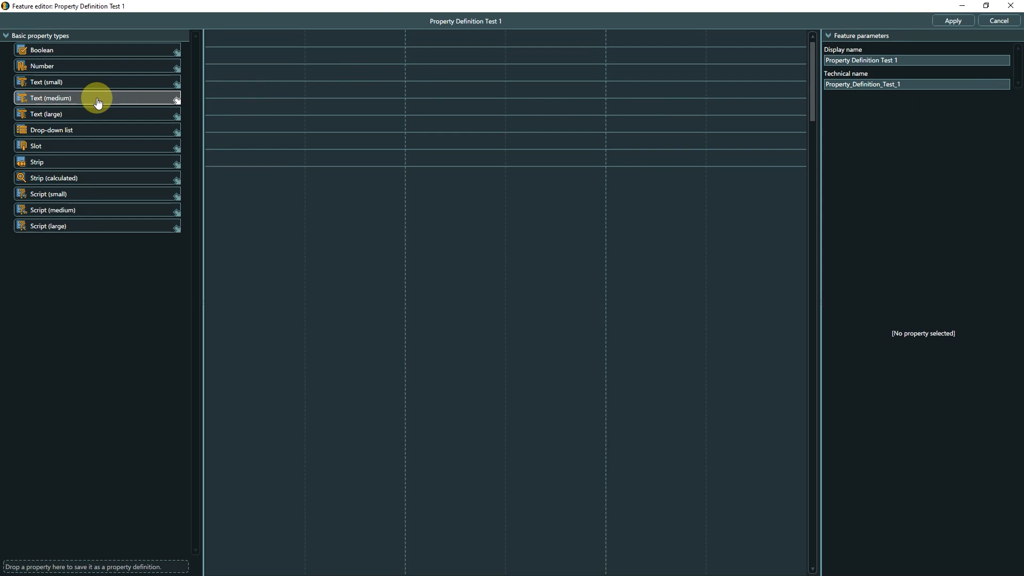
Add a Text (medium) property from the third row of Property Definition Test 1, with placeholder "This is a placeholder" and maximum length 1000.
{"action": "left_click_drag", "start_coordinate": [96, 99], "coordinate": [233, 79]}
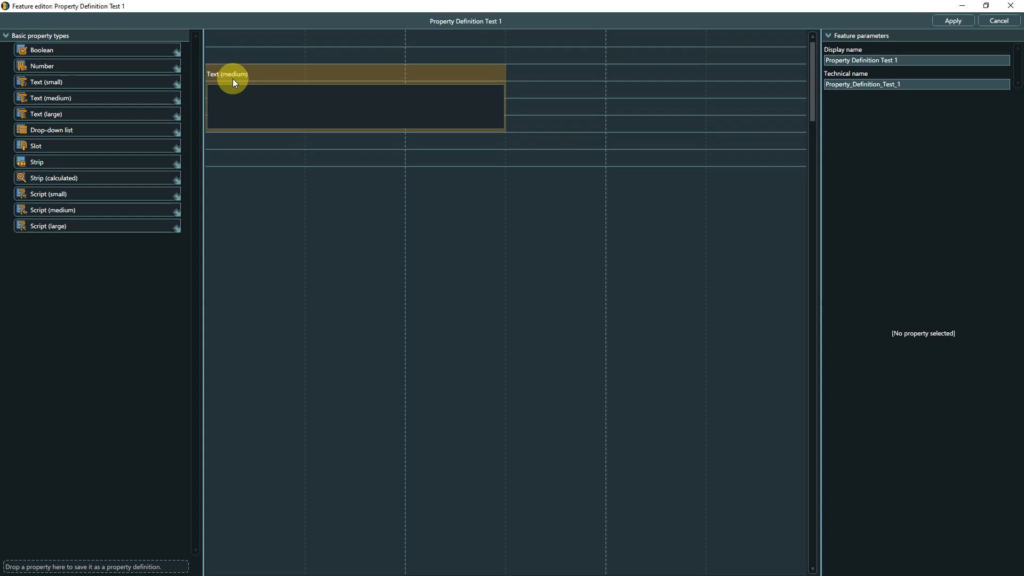
{"action": "left_click", "coordinate": [249, 78]}
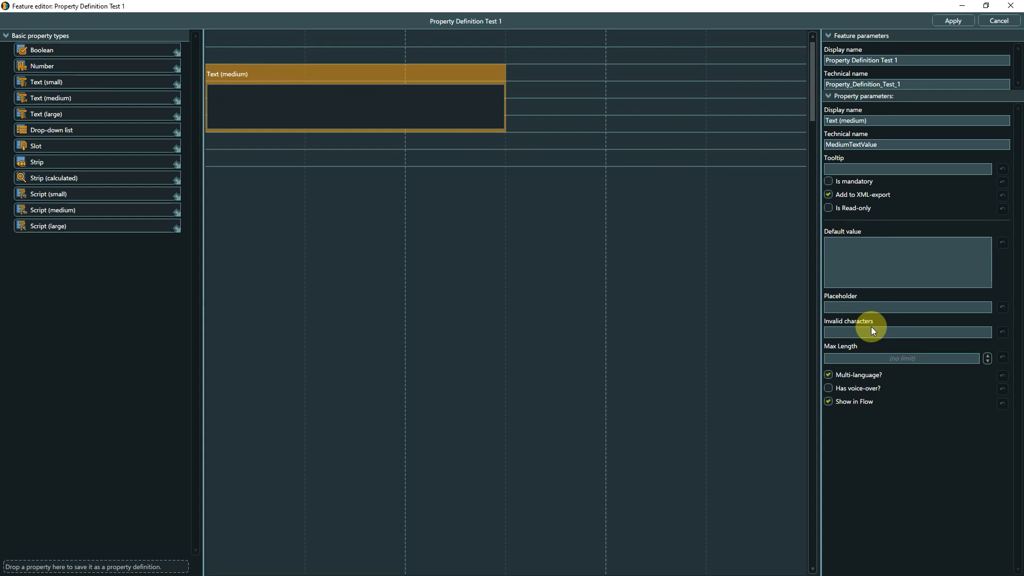
{"action": "left_click", "coordinate": [871, 307]}
{"action": "type", "text": "This is a placeholder"}
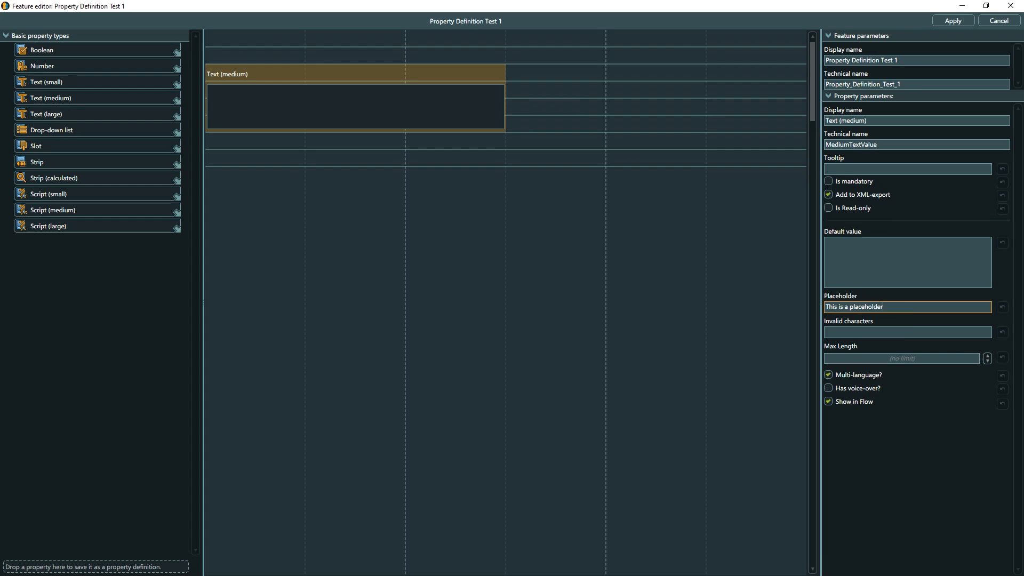
{"action": "left_click", "coordinate": [960, 358]}
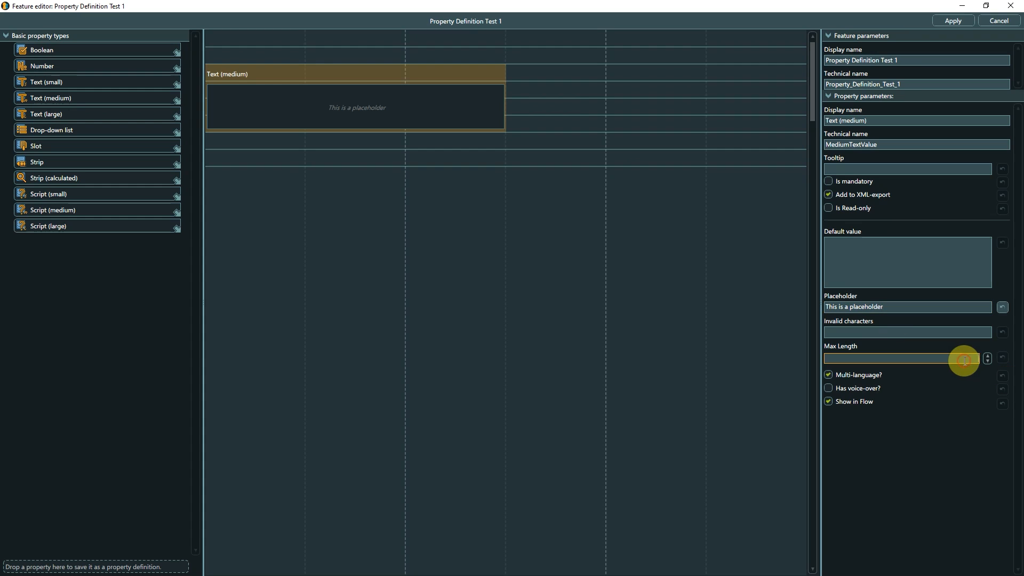
{"action": "type", "text": "1000"}
{"action": "left_click", "coordinate": [963, 358]}
Save the configured Text (medium) property as a property definition in the Texts folder, keeping the name Text (medium).
{"action": "right_click", "coordinate": [423, 73]}
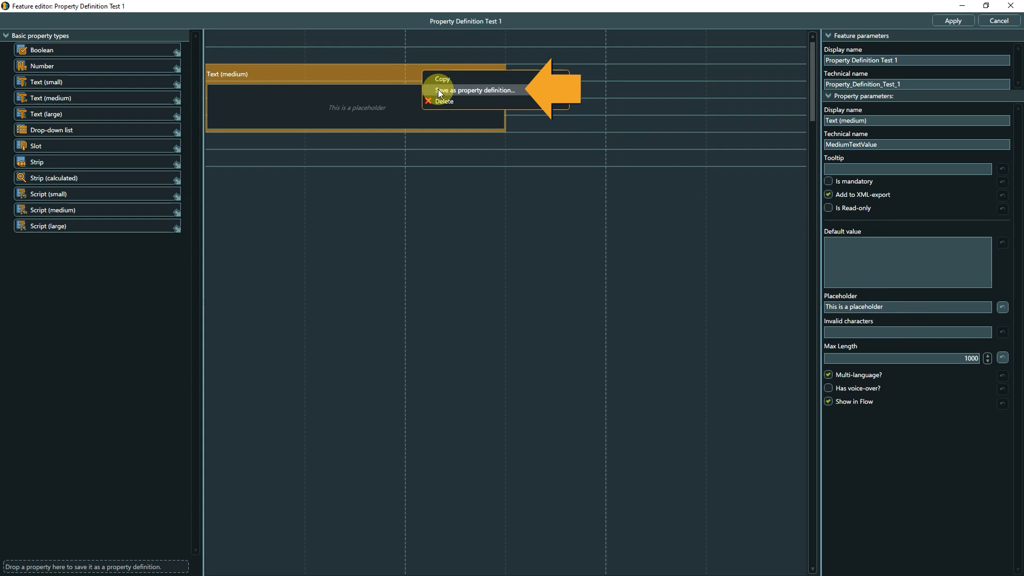
{"action": "left_click", "coordinate": [413, 50]}
{"action": "left_click", "coordinate": [395, 72]}
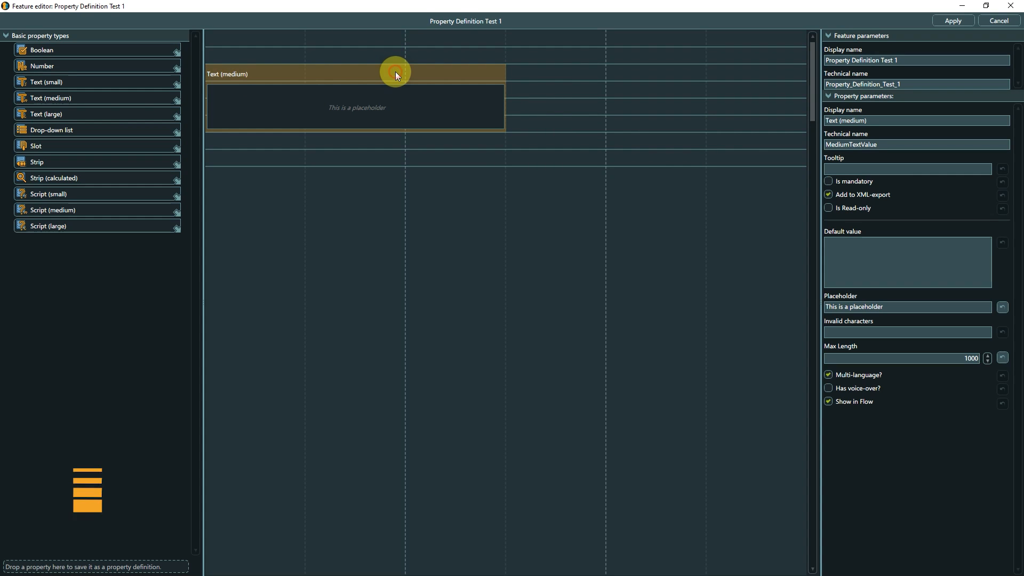
{"action": "left_click_drag", "start_coordinate": [395, 71], "coordinate": [96, 569]}
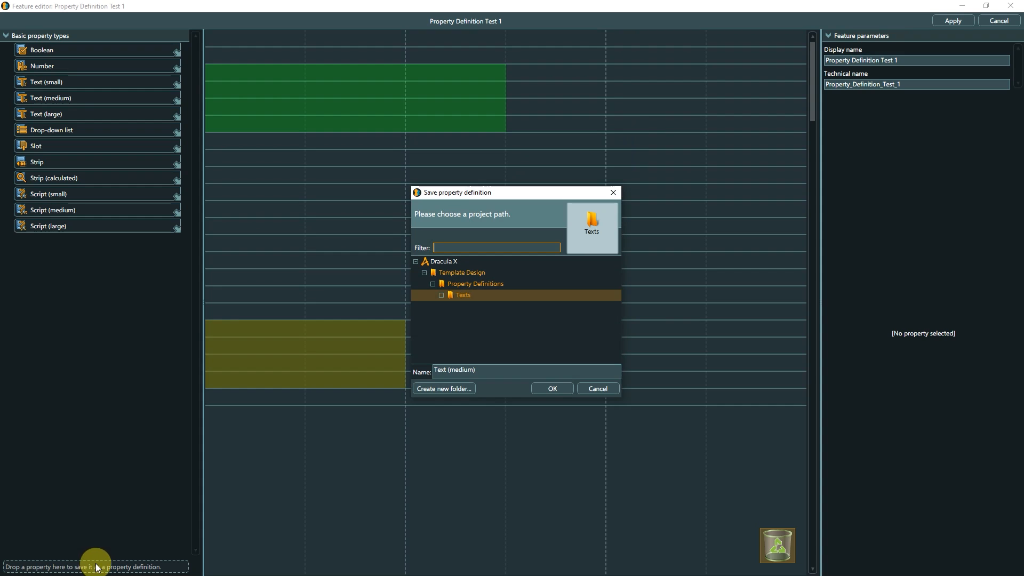
{"action": "left_click", "coordinate": [549, 388]}
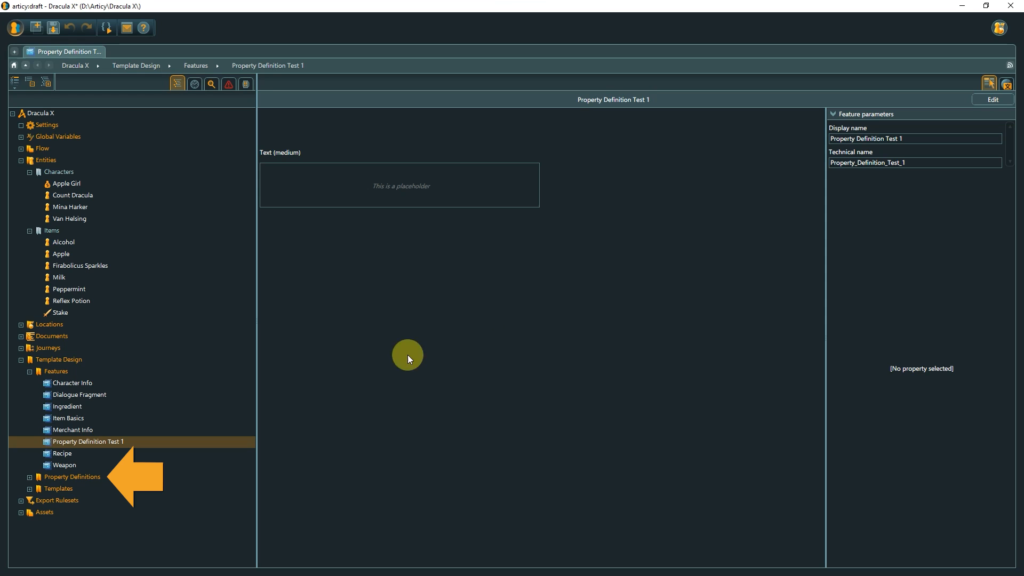
Create a medium text property definition named "Test 2" in the Texts folder of Property Definitions and open it.
{"action": "left_click", "coordinate": [29, 477]}
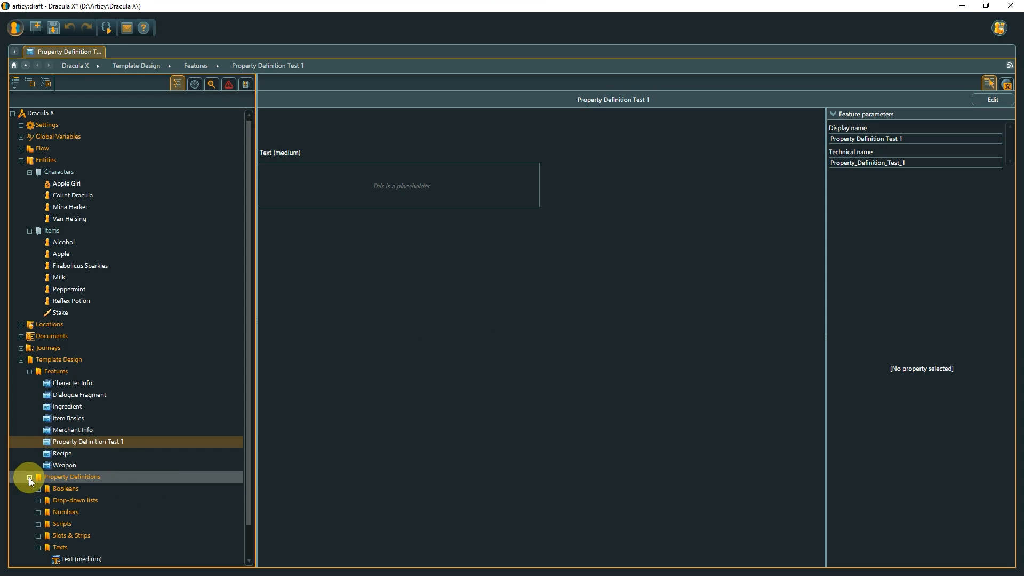
{"action": "left_click", "coordinate": [62, 546]}
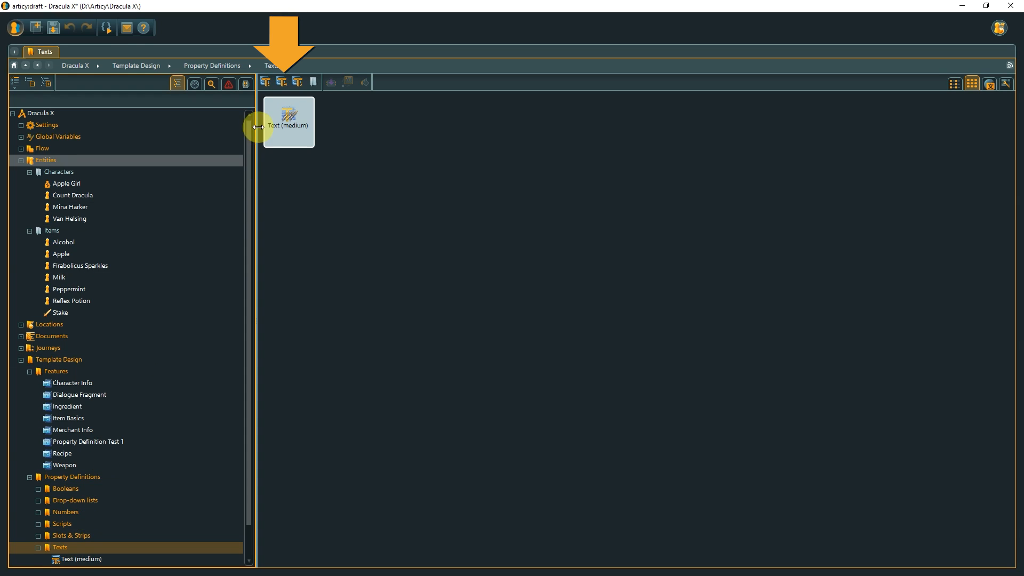
{"action": "left_click", "coordinate": [286, 81]}
{"action": "type", "text": "Test 2"}
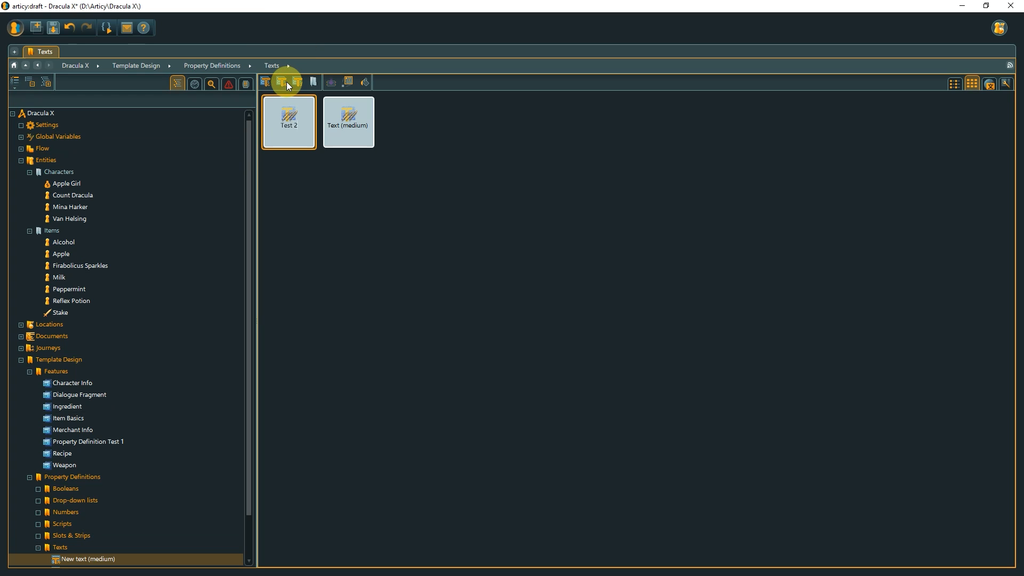
{"action": "key", "text": "Return"}
{"action": "double_click", "coordinate": [301, 100]}
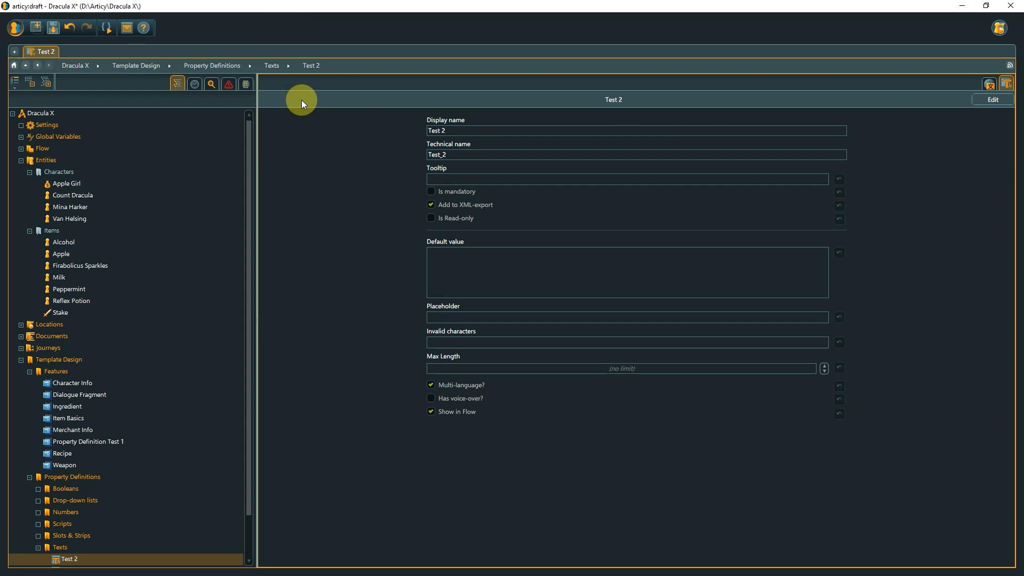
Add the saved Text (medium) definition to the fourth row of Property Definition Test 1 and change its placeholder to "This is a great placeholder".
{"action": "left_click", "coordinate": [993, 99]}
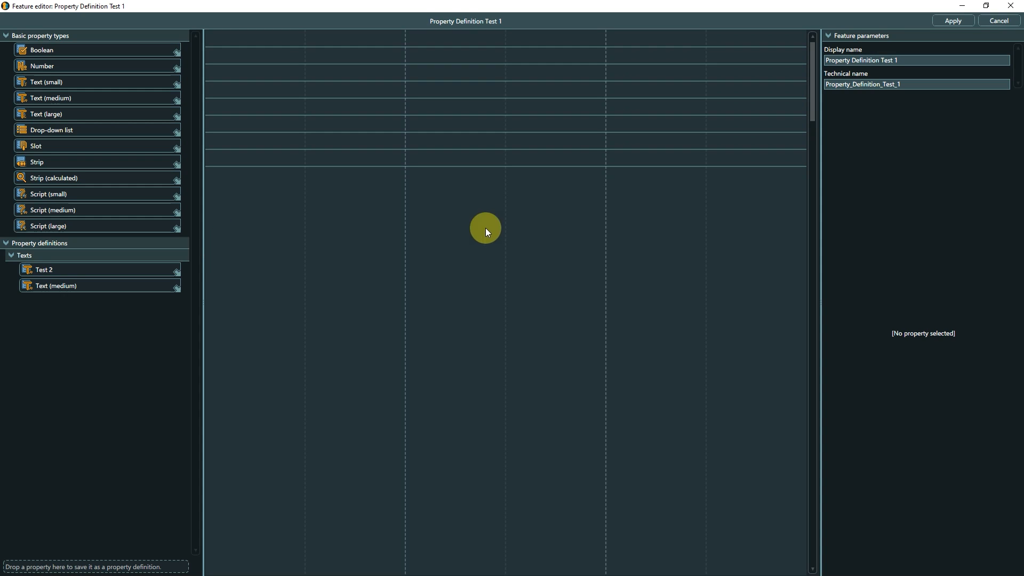
{"action": "left_click_drag", "start_coordinate": [133, 286], "coordinate": [250, 96]}
{"action": "left_click", "coordinate": [249, 93]}
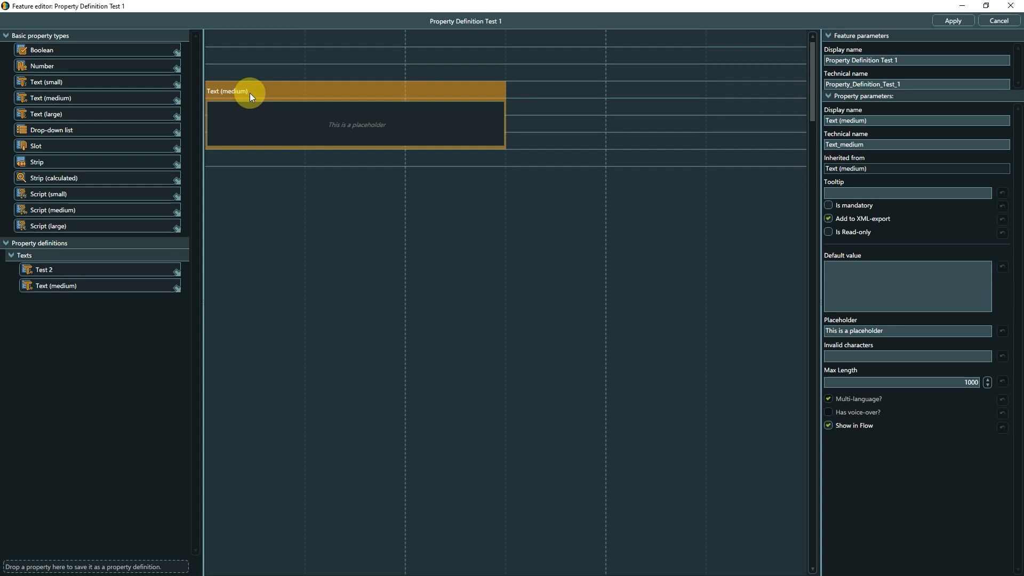
{"action": "left_click", "coordinate": [850, 330]}
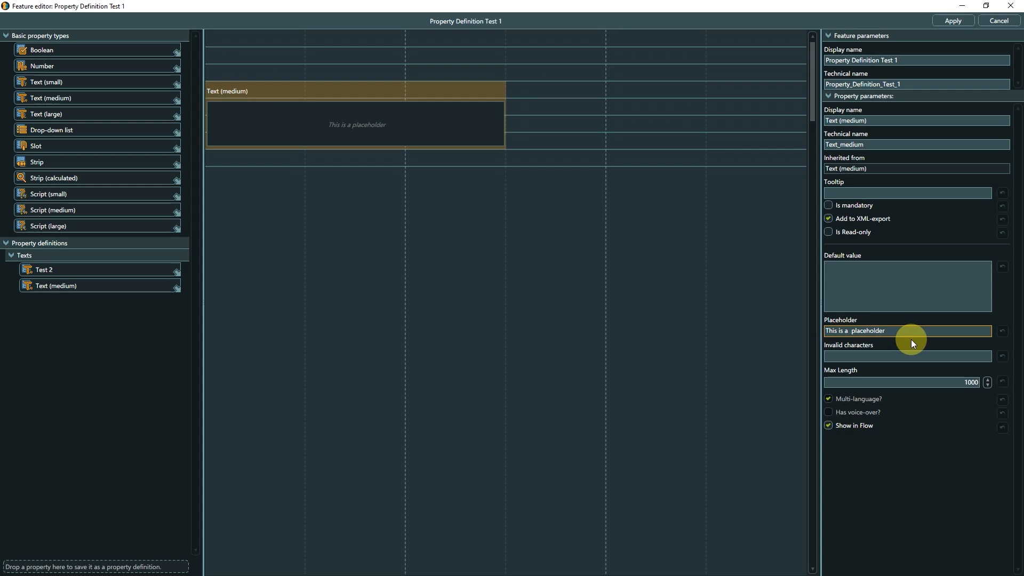
{"action": "type", "text": "great"}
Add two more Text (medium) definition instances below the first, spaced apart, and set the middle instance's maximum length to 500.
{"action": "left_click_drag", "start_coordinate": [98, 286], "coordinate": [229, 187]}
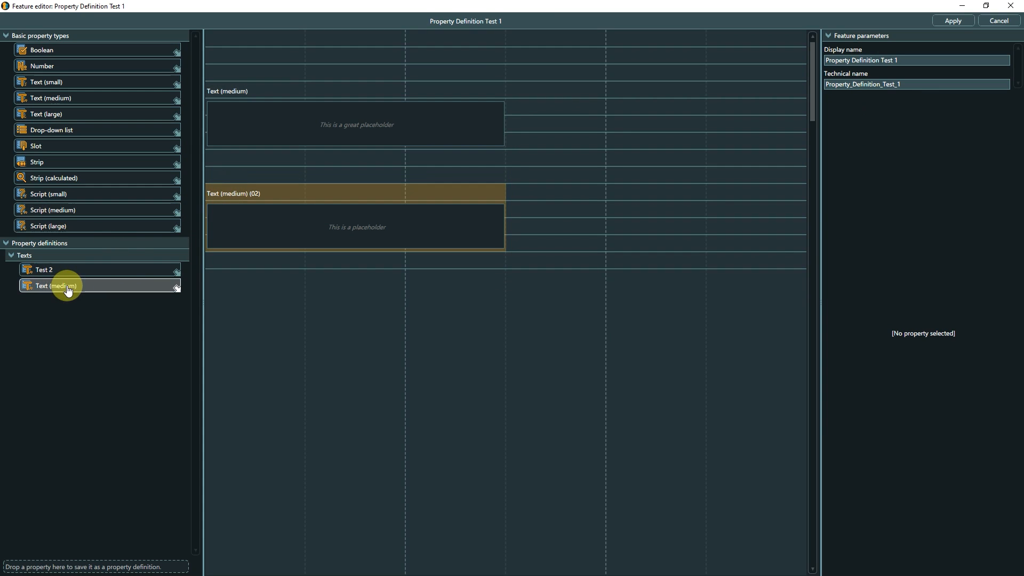
{"action": "left_click_drag", "start_coordinate": [67, 290], "coordinate": [232, 292]}
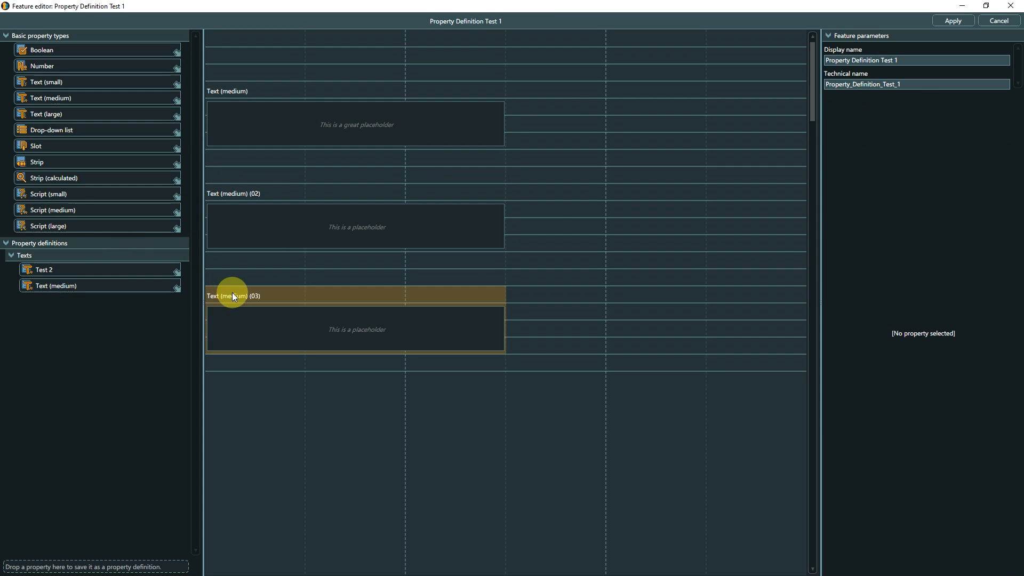
{"action": "left_click", "coordinate": [310, 194]}
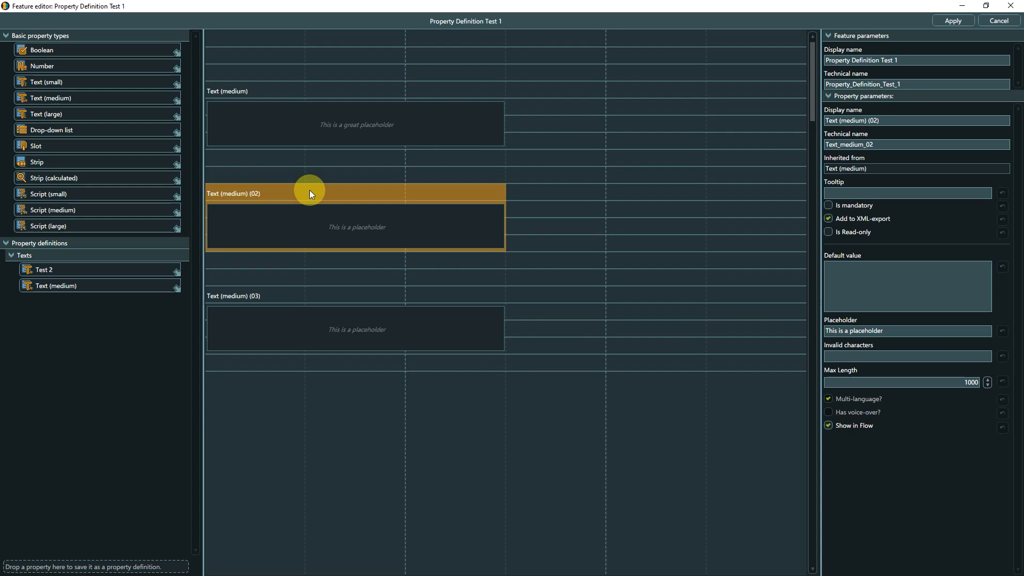
{"action": "left_click", "coordinate": [960, 382]}
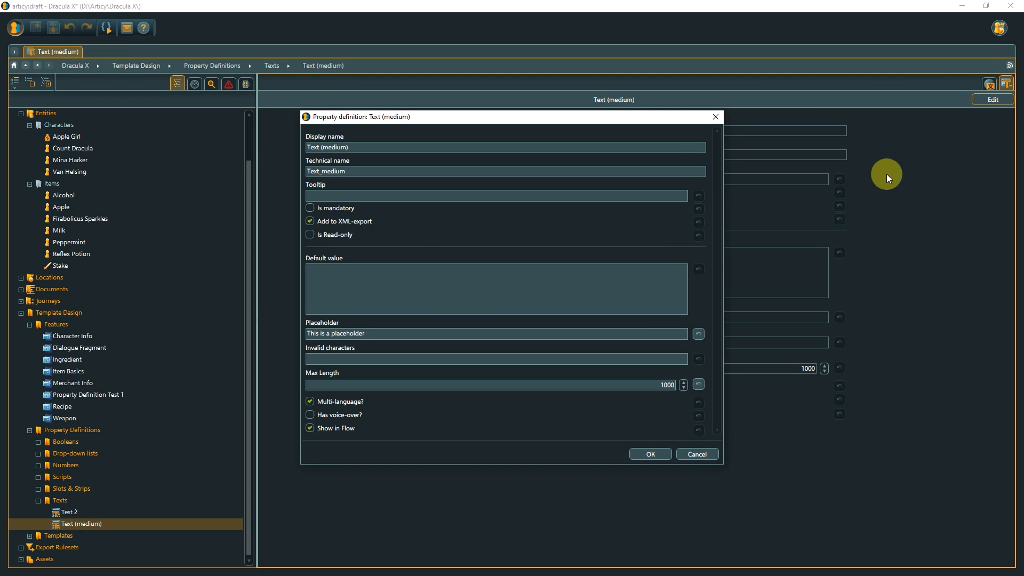
Edit the Text (medium) definition: placeholder "This is no longer a placeholder", invalid character x, maximum length 2000, voice-over enabled.
{"action": "double_click", "coordinate": [327, 334]}
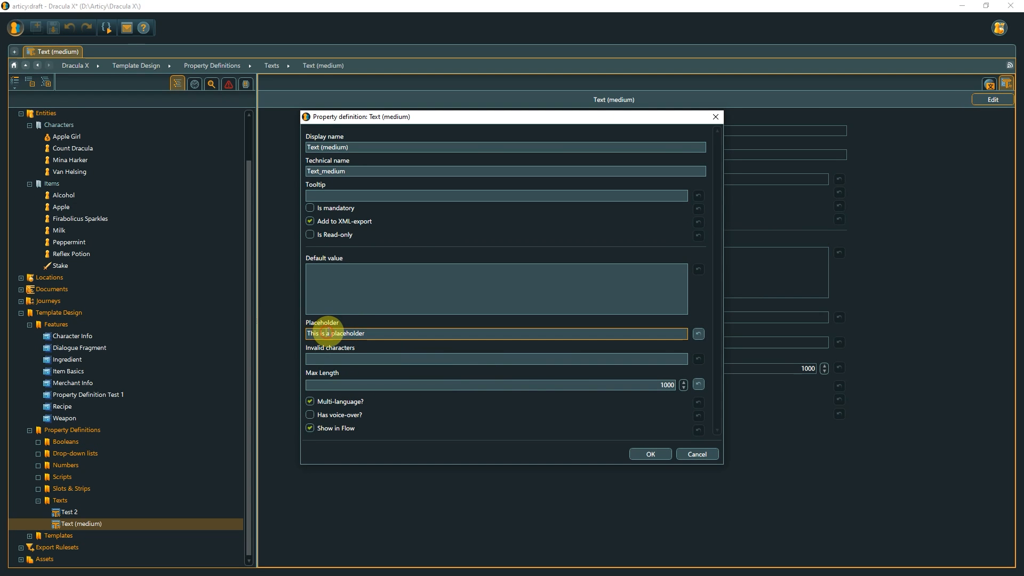
{"action": "type", "text": "no longer a"}
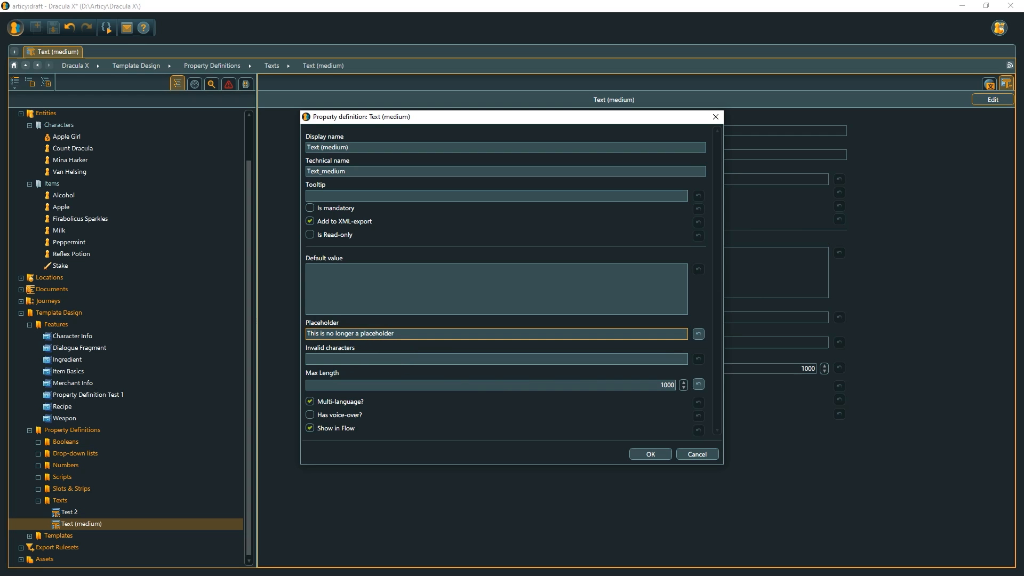
{"action": "left_click", "coordinate": [373, 358]}
{"action": "type", "text": "x"}
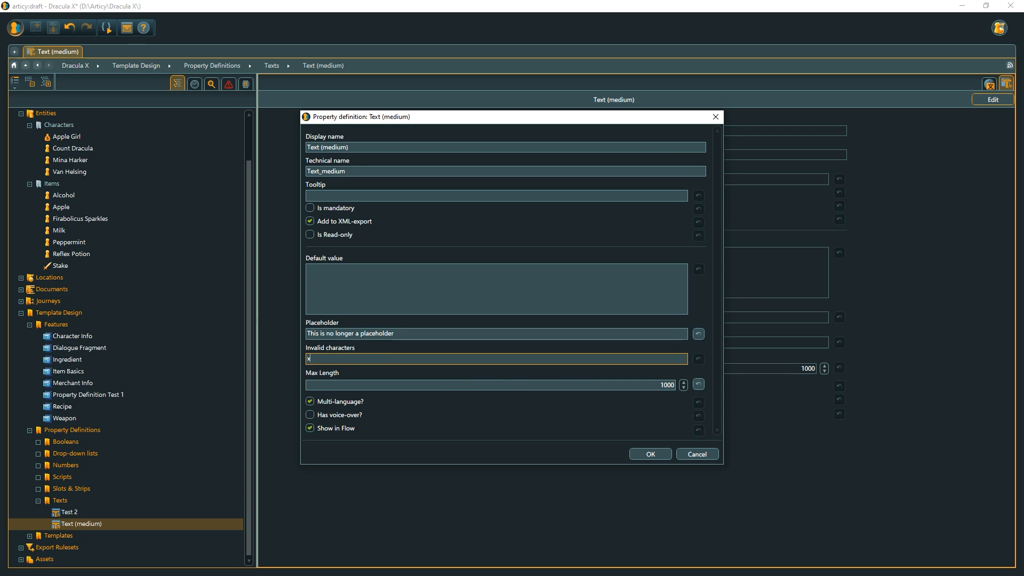
{"action": "left_click_drag", "start_coordinate": [612, 388], "coordinate": [665, 383]}
{"action": "type", "text": "2000"}
{"action": "left_click", "coordinate": [611, 412]}
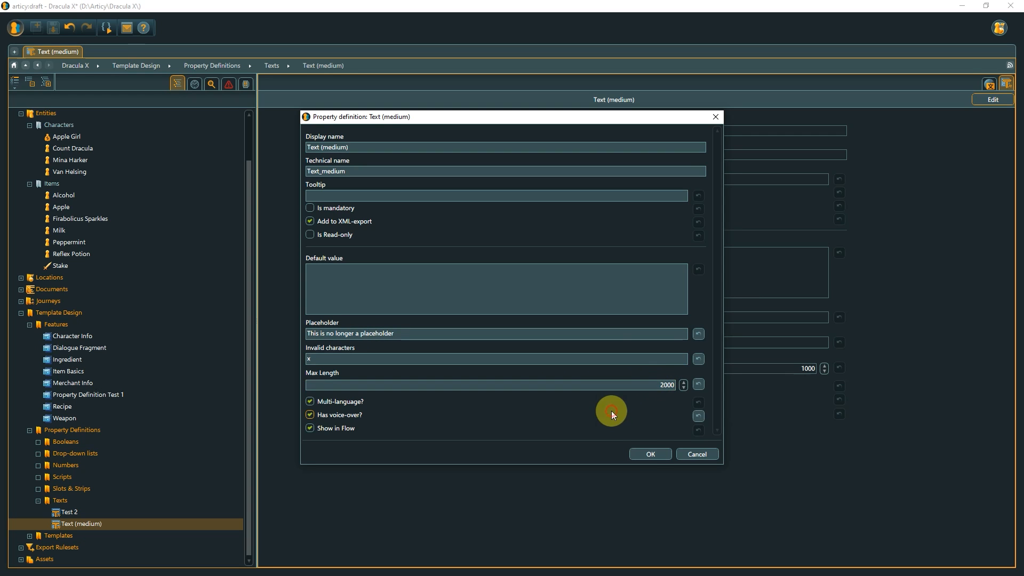
{"action": "left_click", "coordinate": [647, 453]}
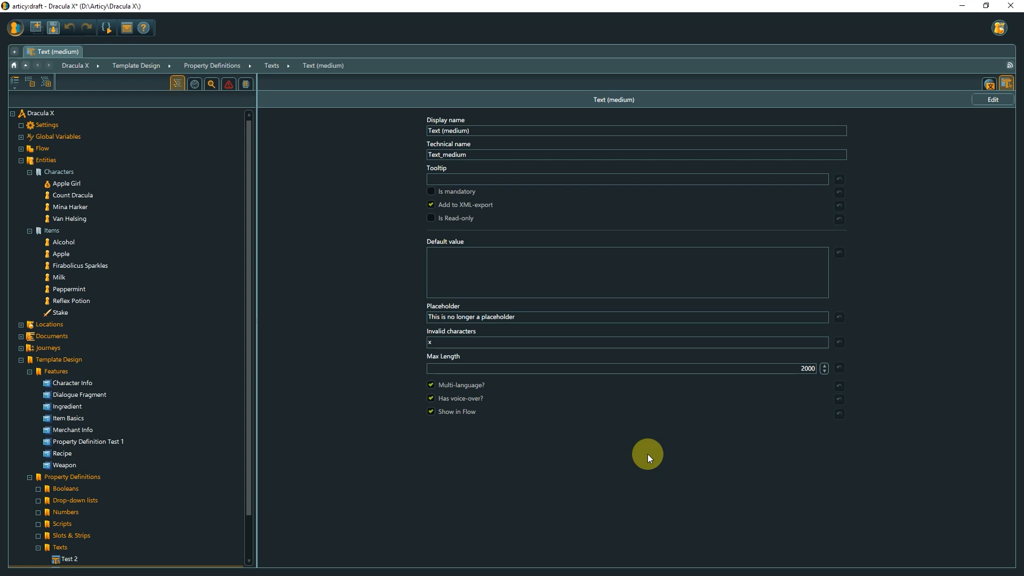
Review the inherited parameters of all three Text (medium) properties in the Property Definition Test 1 feature.
{"action": "left_click", "coordinate": [127, 441]}
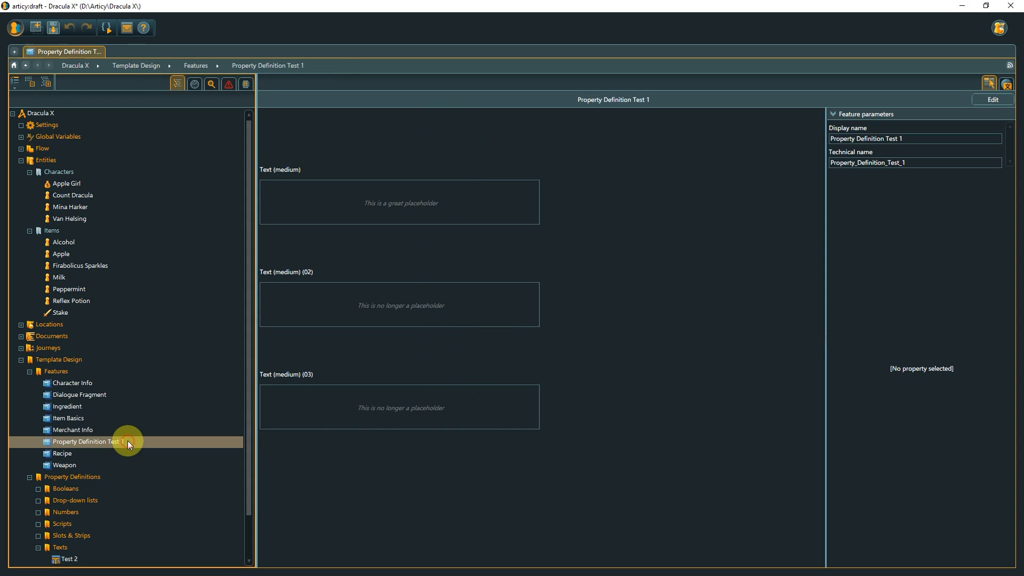
{"action": "left_click", "coordinate": [302, 167]}
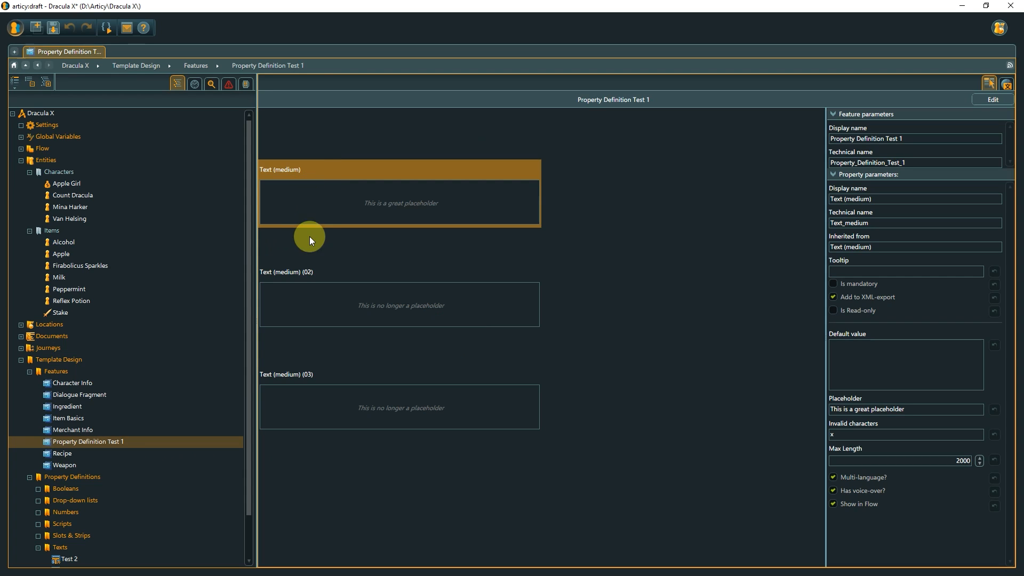
{"action": "left_click", "coordinate": [309, 267]}
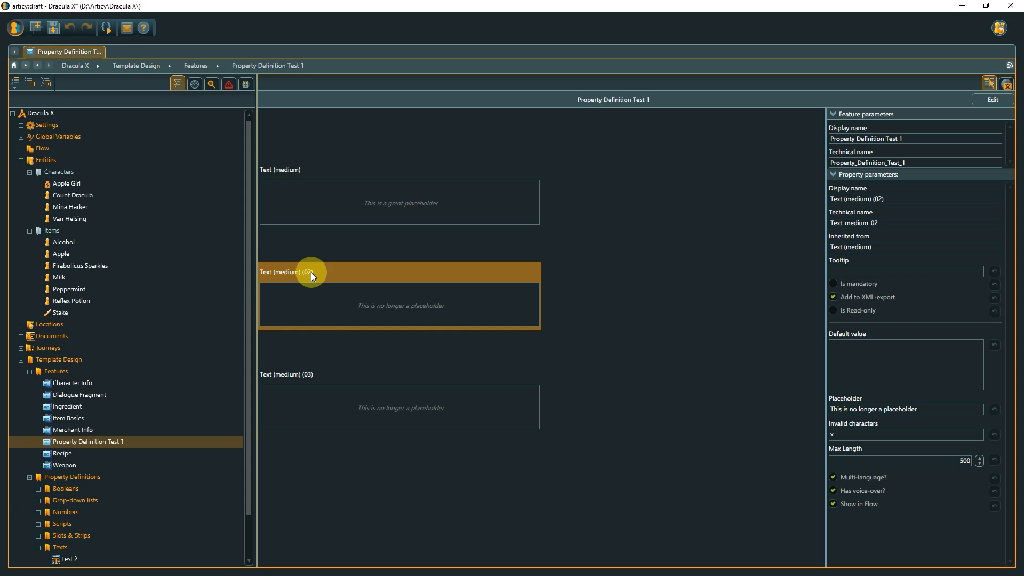
{"action": "left_click", "coordinate": [306, 370]}
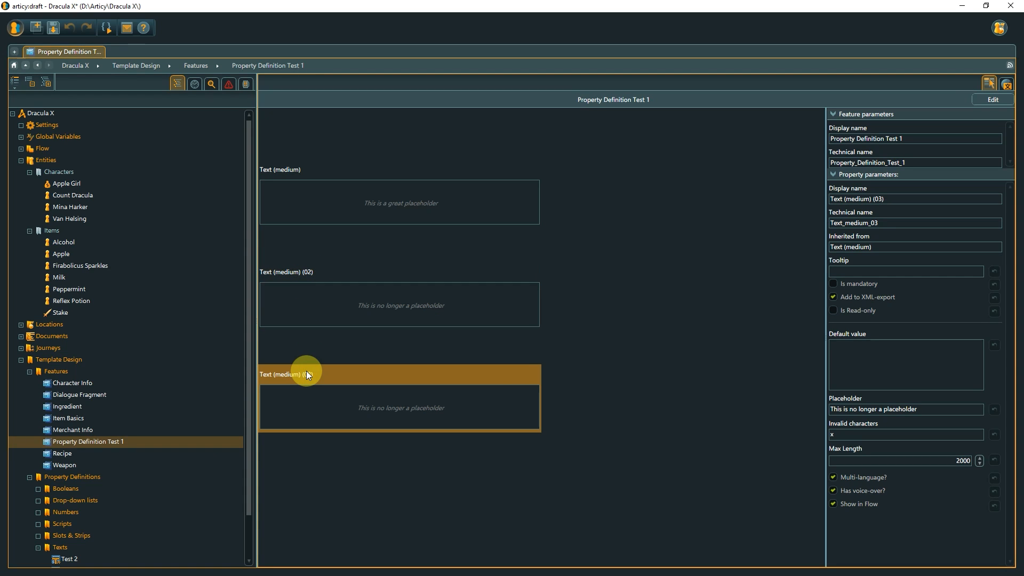